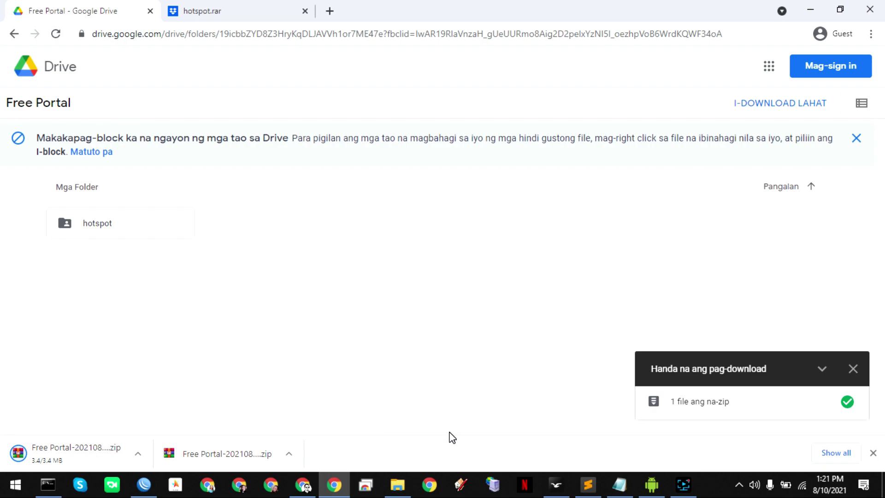
# Step: Switch to File Explorer and extract the downloaded Free Portal zip archive directly into the Downloads folder
pyautogui.click(873, 453)
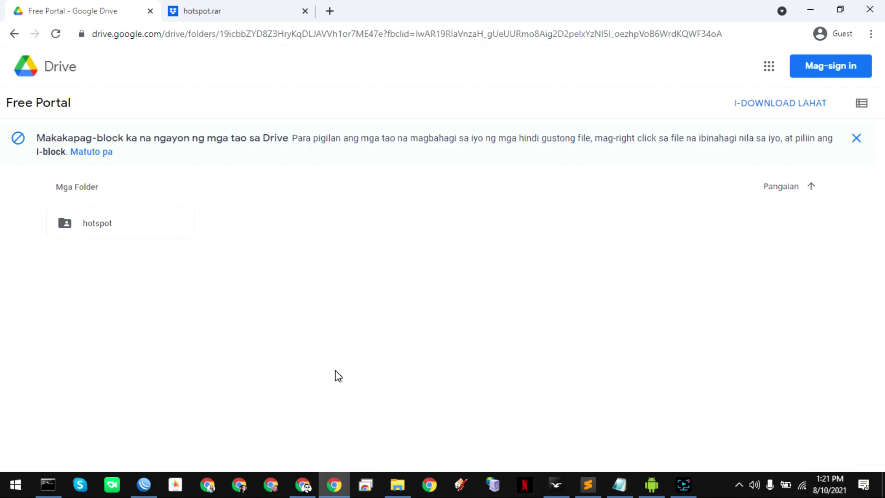
pyautogui.click(397, 484)
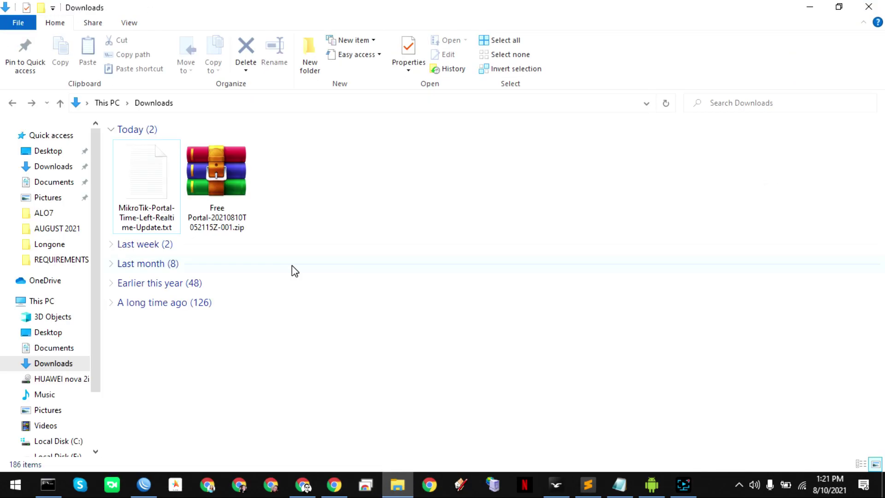
pyautogui.click(216, 159)
pyautogui.doubleClick(216, 160)
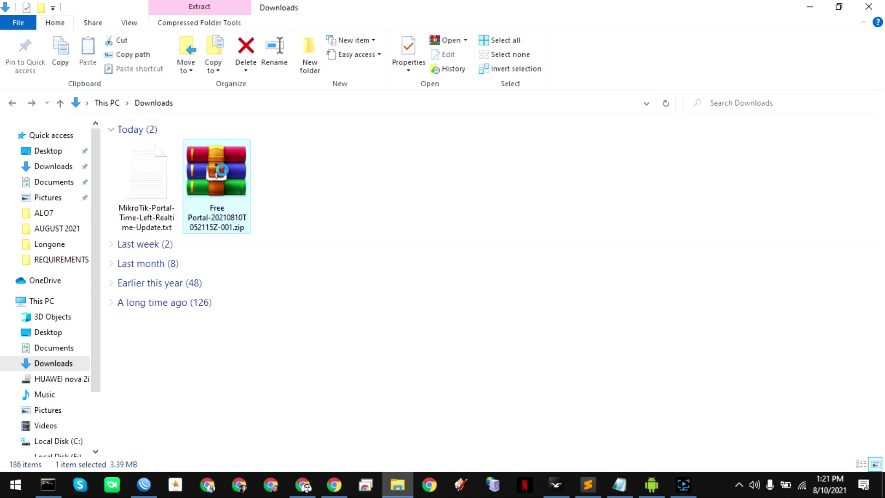
pyautogui.rightClick(223, 171)
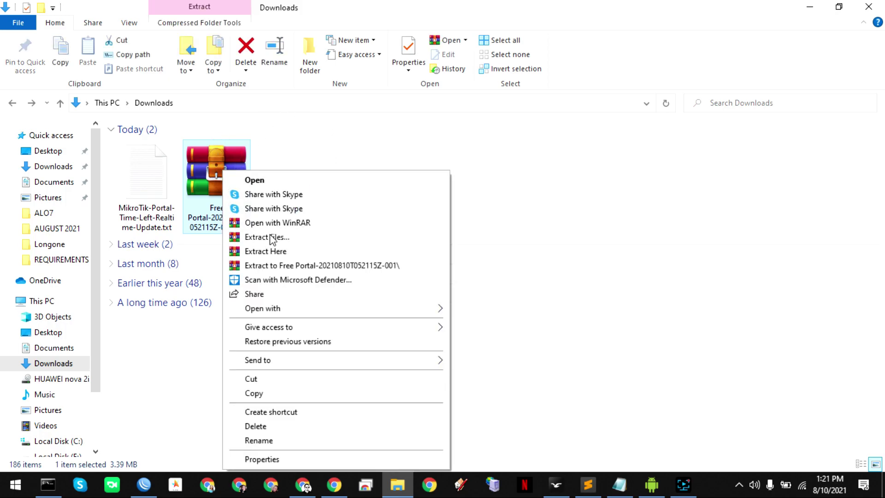
pyautogui.press('Escape')
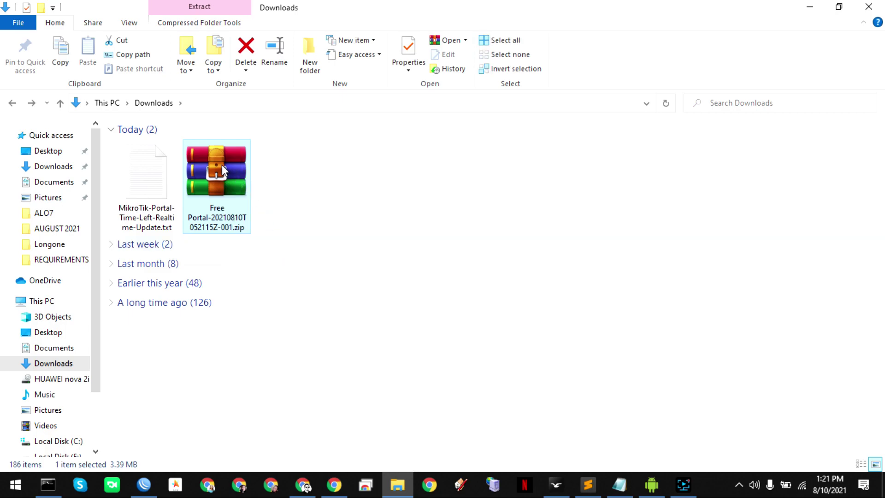
pyautogui.rightClick(223, 166)
pyautogui.click(286, 252)
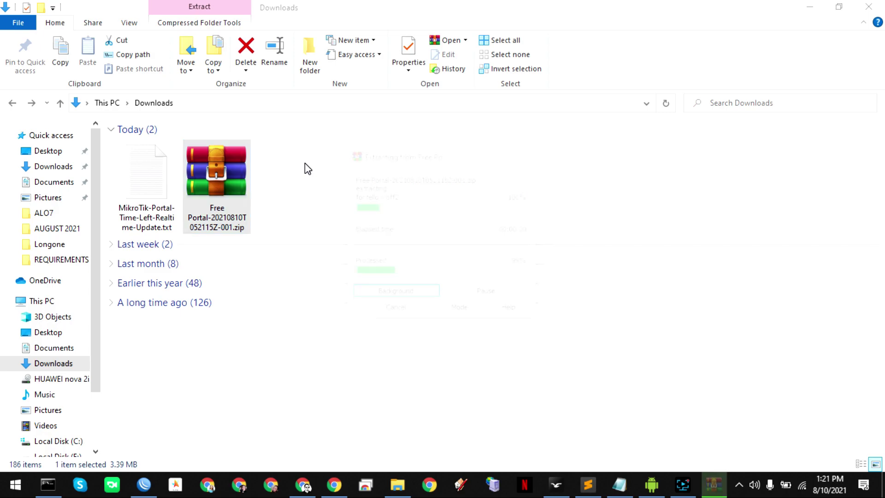
pyautogui.click(397, 179)
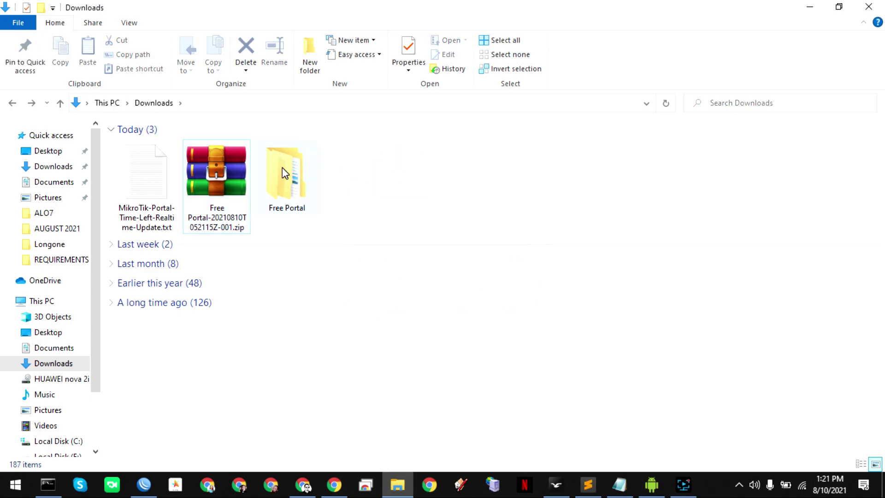
# Step: Open the hotspot subfolder of the extracted Free Portal folder, select status.html and bring up the mirrored phone's portal status page
pyautogui.click(280, 167)
pyautogui.doubleClick(280, 169)
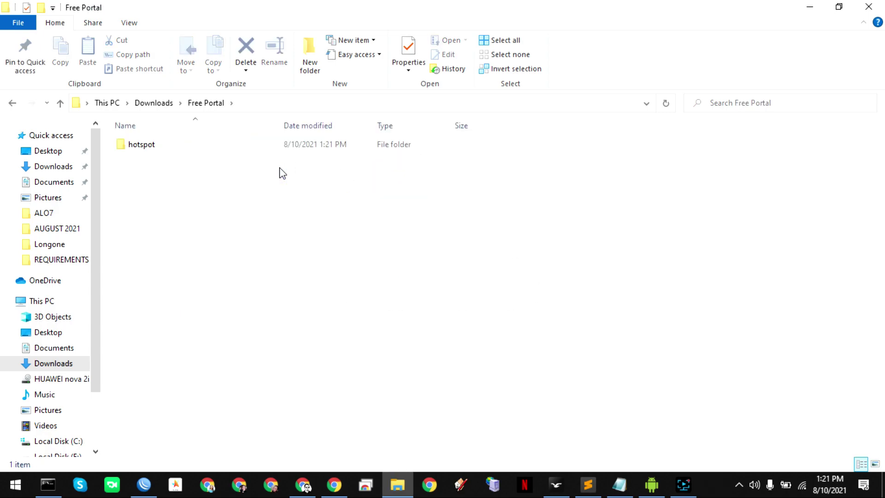
pyautogui.moveTo(140, 150)
pyautogui.doubleClick(134, 146)
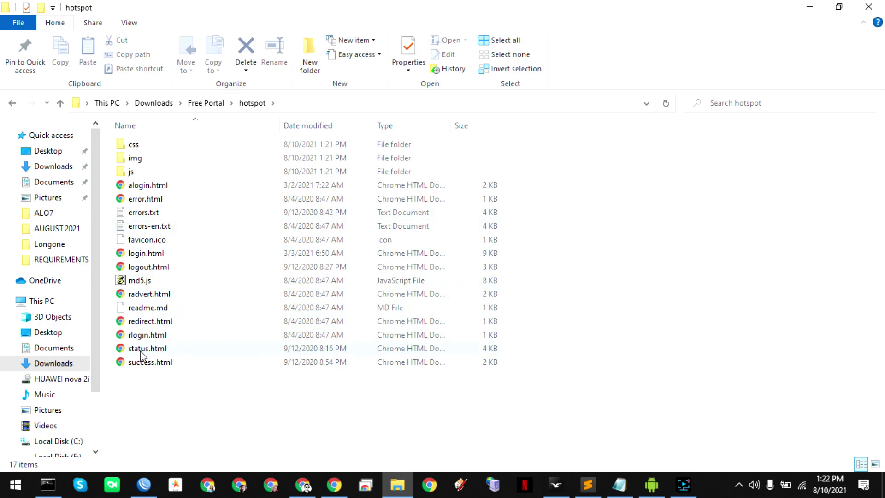
pyautogui.click(171, 350)
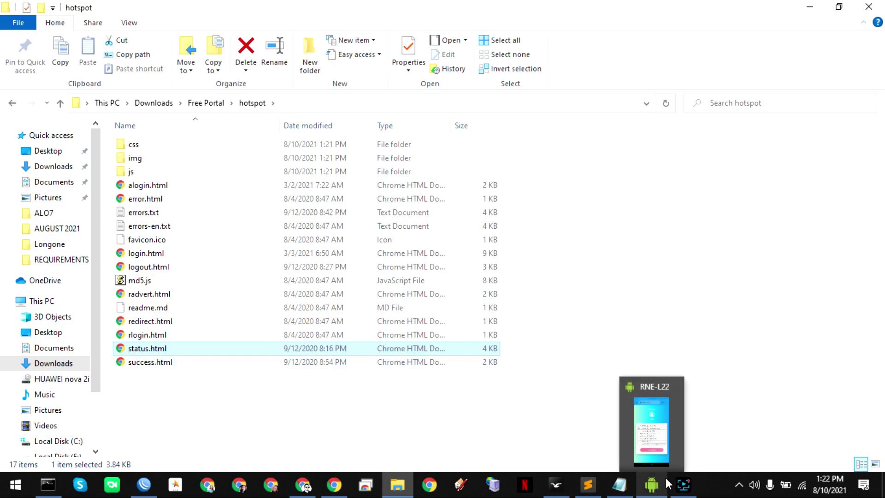
pyautogui.click(652, 485)
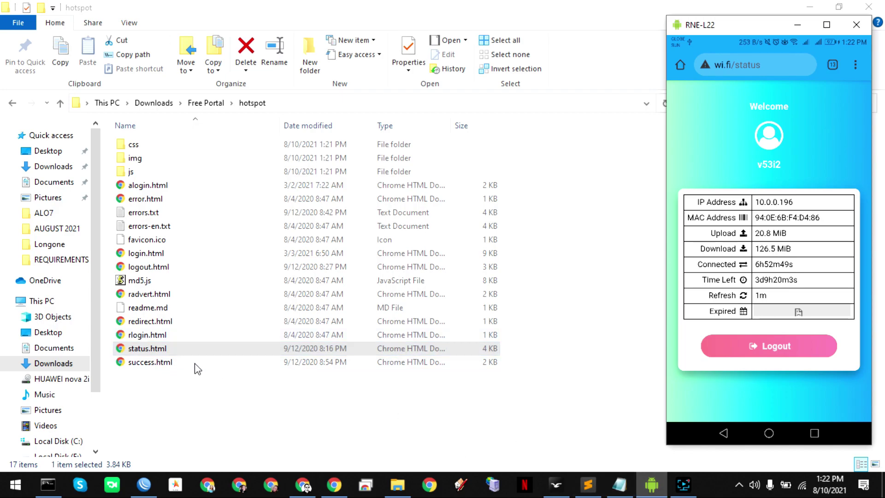
# Step: Open status.html from the hotspot folder in Sublime Text and look through its code
pyautogui.click(143, 352)
pyautogui.click(142, 348)
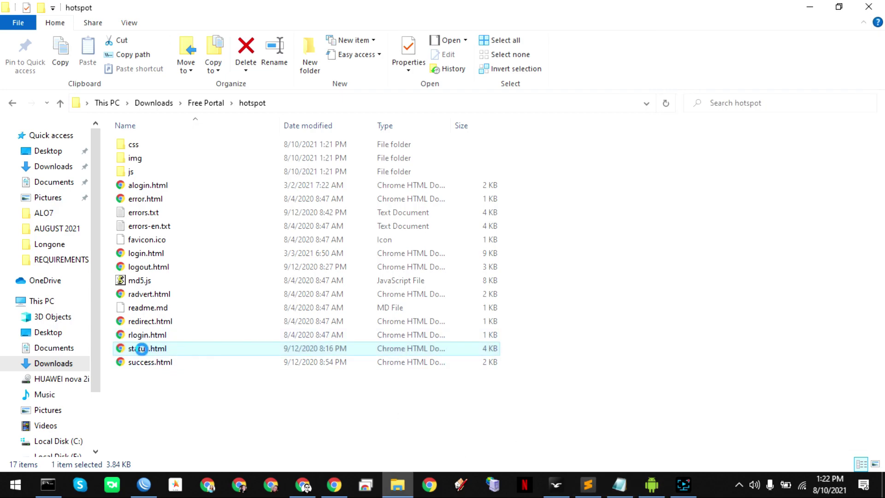
pyautogui.rightClick(142, 350)
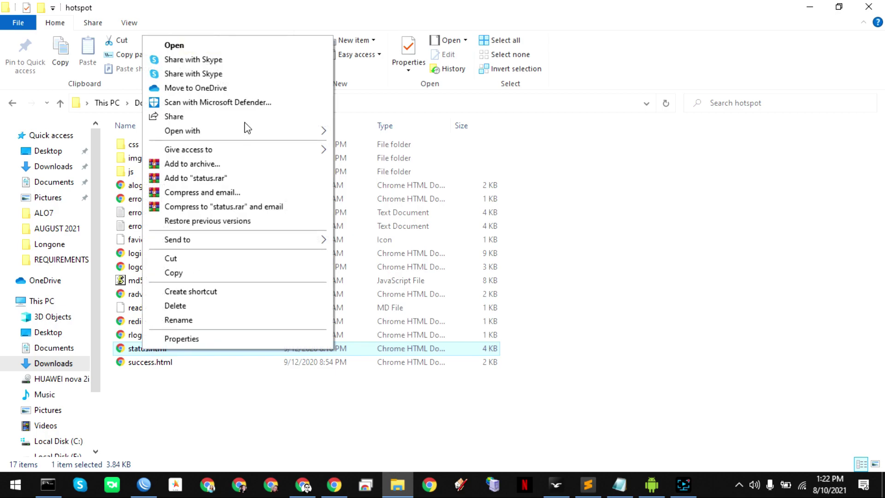
pyautogui.moveTo(240, 134)
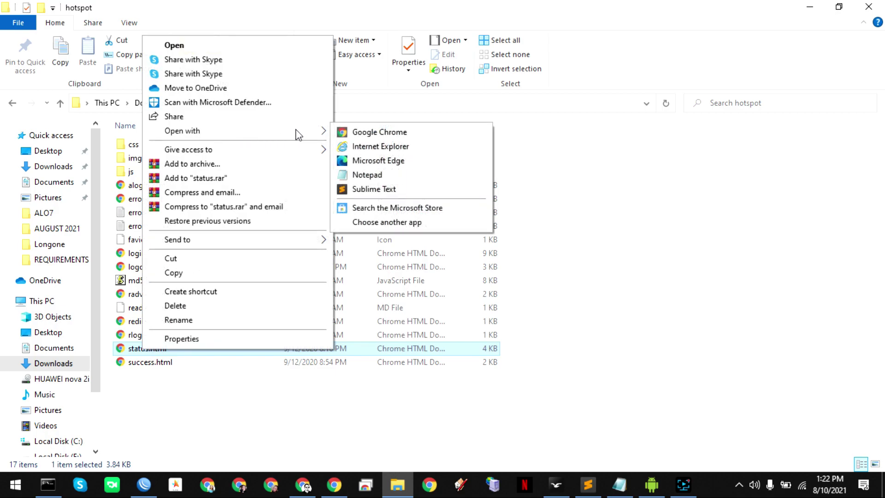
pyautogui.click(378, 193)
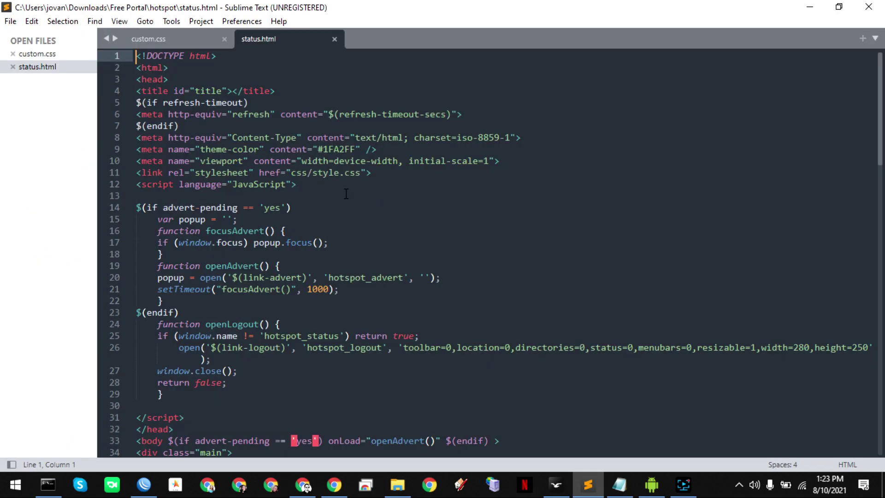
pyautogui.scroll(-3, 352, 192)
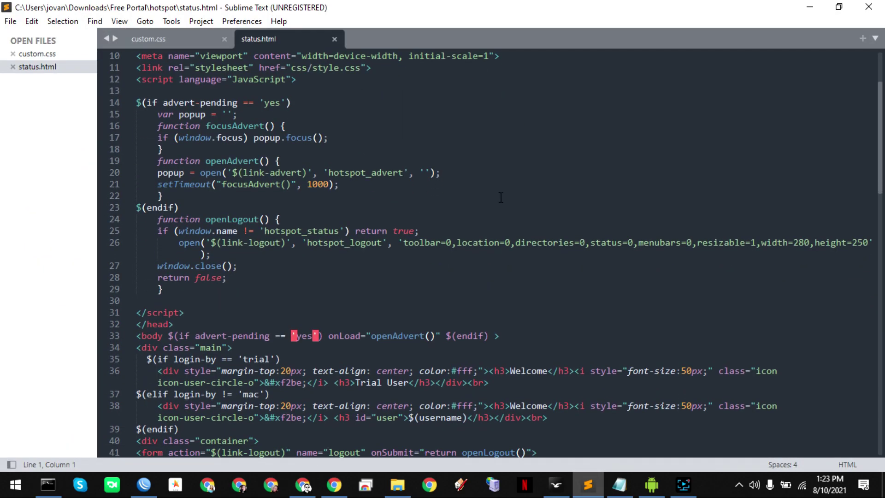
pyautogui.scroll(-9, 530, 205)
pyautogui.scroll(5, 555, 214)
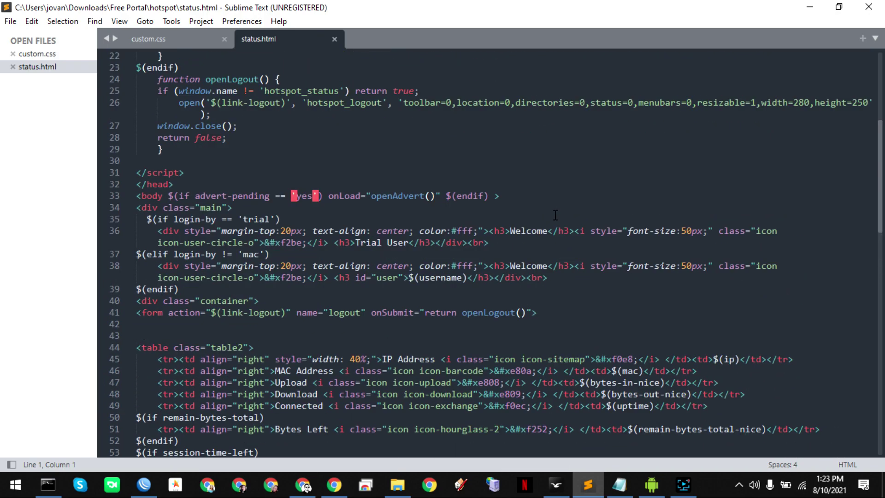
pyautogui.scroll(5, 555, 215)
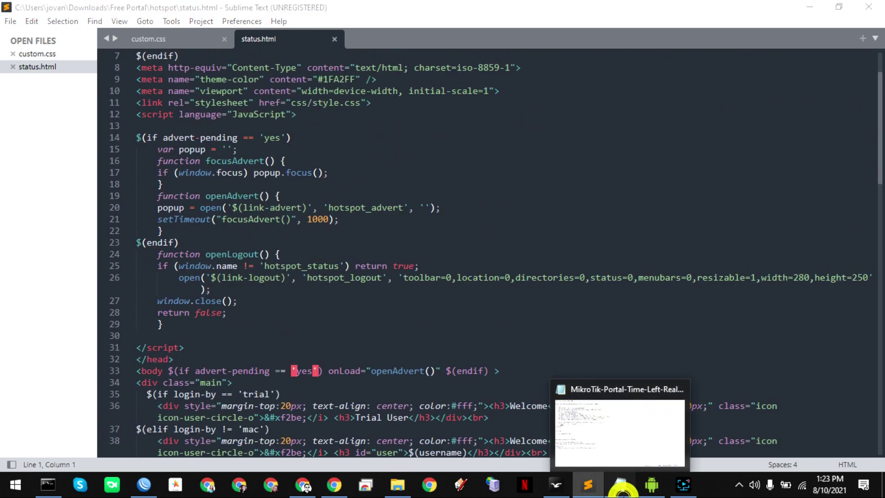
# Step: Switch to MikroTik-Portal-Time-Left-Realtime-Update.txt in Notepad, copy the whole countdown <script> block, and return to status.html in Sublime Text
pyautogui.click(621, 488)
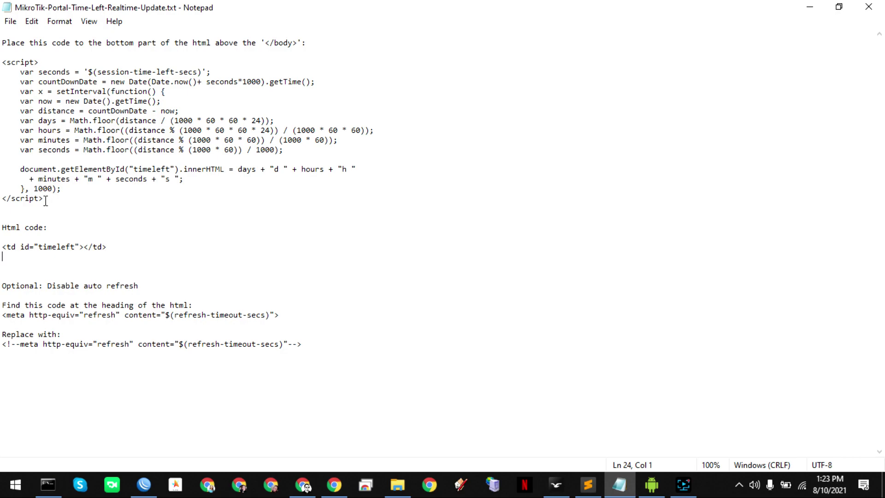
pyautogui.moveTo(46, 200); pyautogui.dragTo(2, 63)
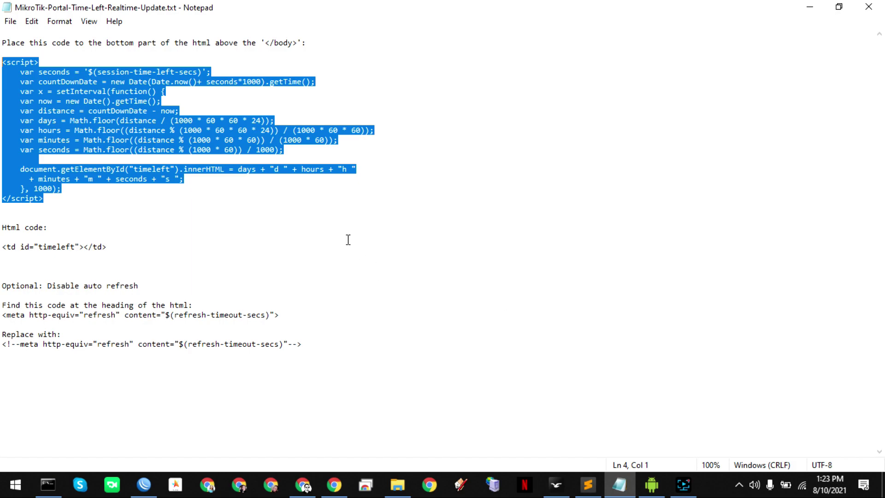
pyautogui.rightClick(11, 61)
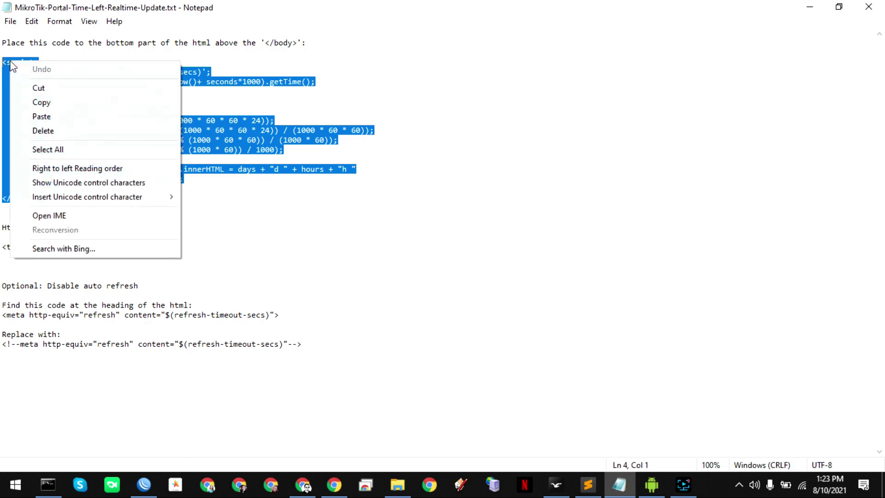
pyautogui.click(52, 105)
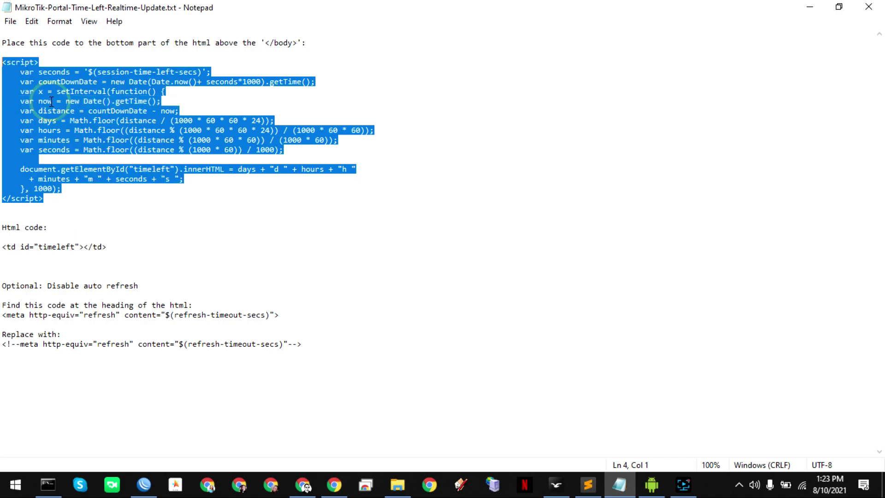
pyautogui.click(812, 7)
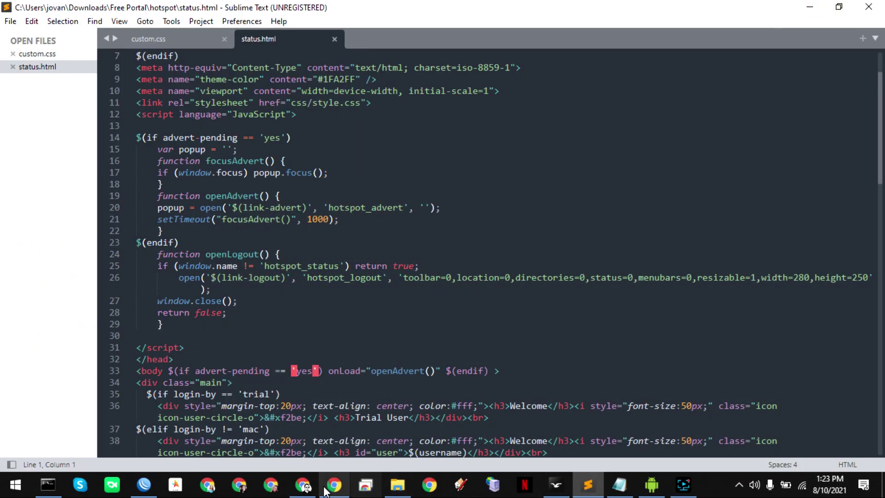
pyautogui.click(398, 482)
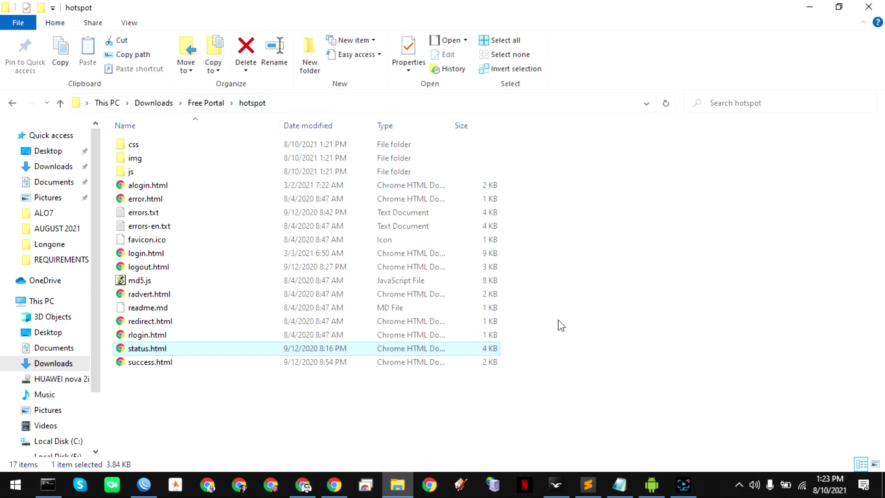
pyautogui.click(590, 490)
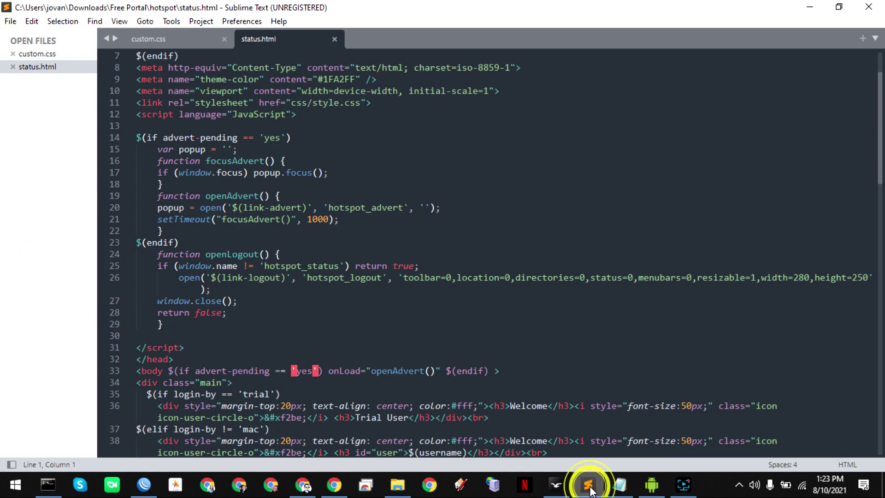
pyautogui.click(623, 490)
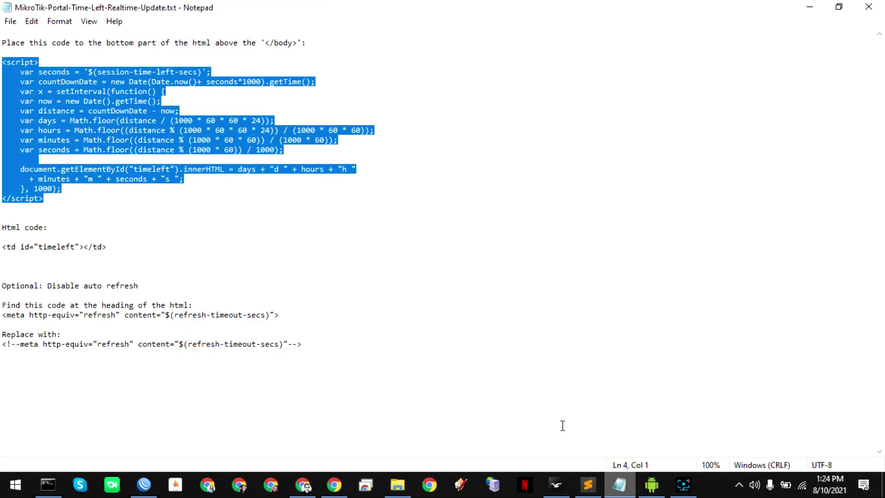
pyautogui.rightClick(76, 113)
pyautogui.click(116, 152)
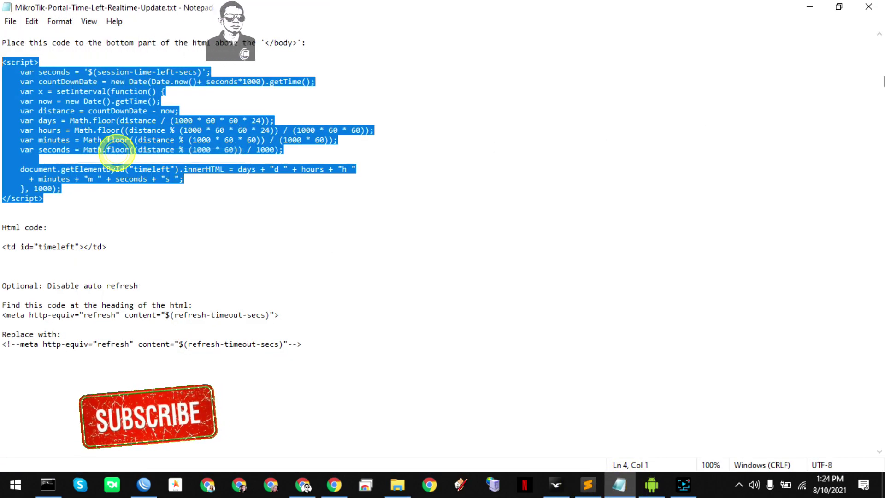
pyautogui.click(810, 7)
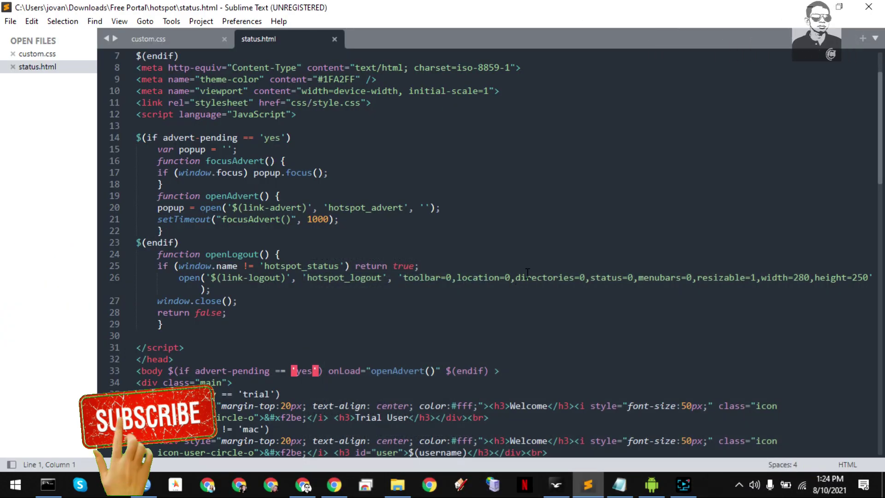
# Step: Add blank lines after the last </script> in status.html and paste the copied countdown script there, above </body>
pyautogui.scroll(-10, 528, 272)
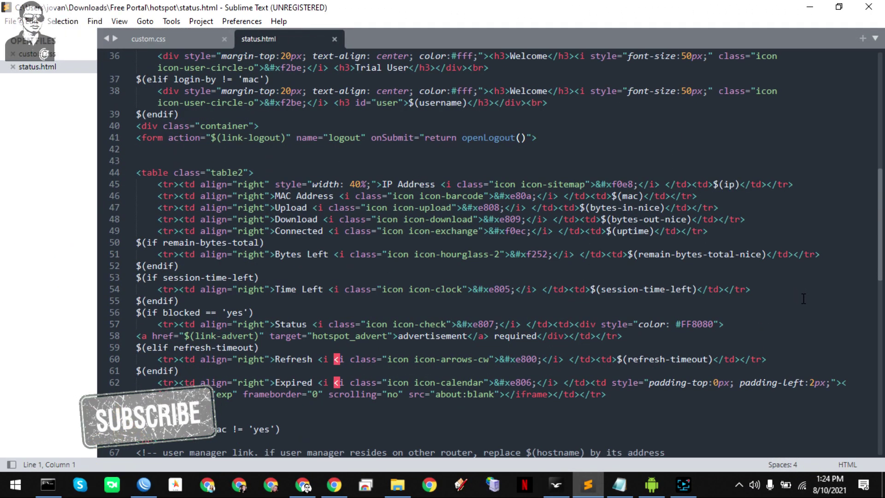
pyautogui.scroll(-5, 804, 299)
pyautogui.scroll(-6, 498, 277)
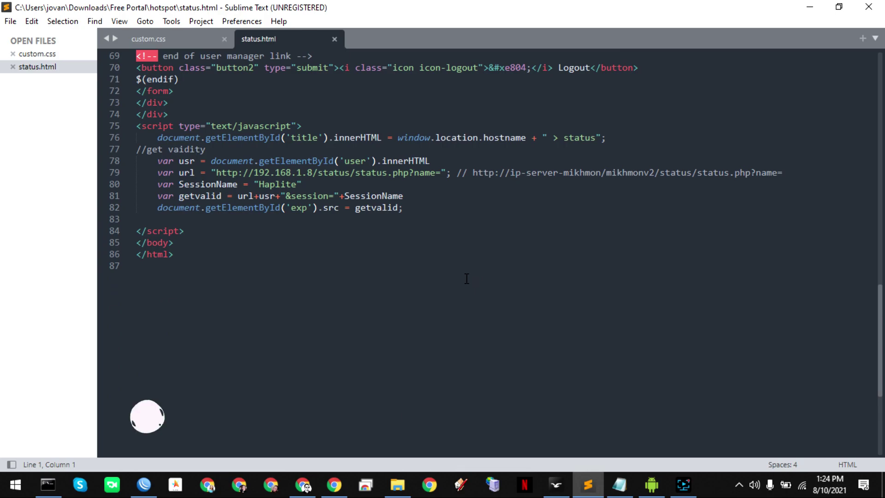
pyautogui.scroll(3, 467, 278)
pyautogui.click(196, 335)
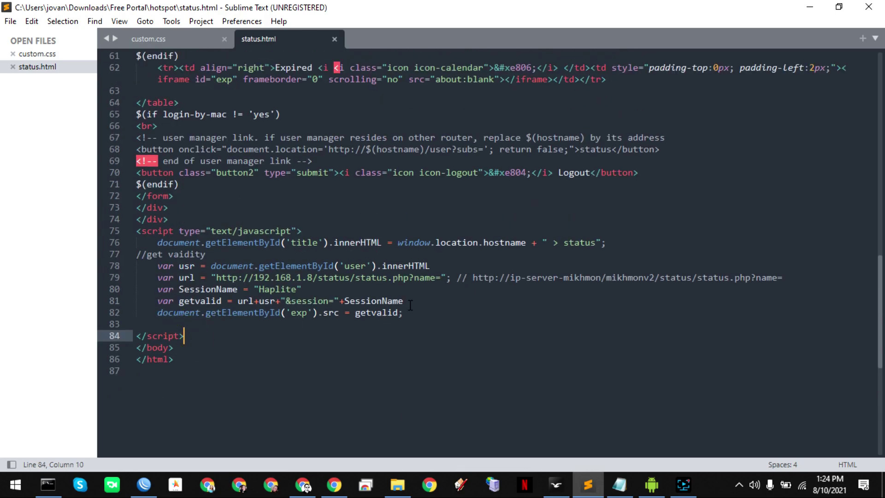
pyautogui.press('Return')
pyautogui.press('Return')
pyautogui.press('Return')
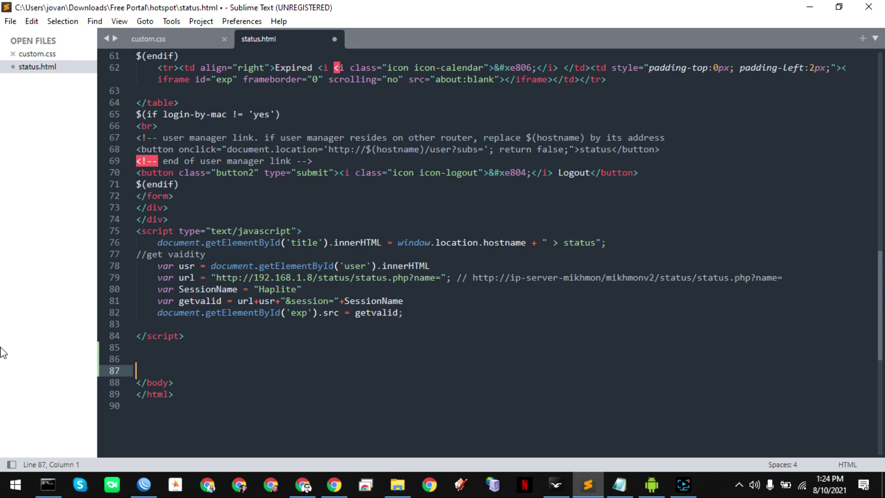
pyautogui.click(147, 369)
pyautogui.click(145, 361)
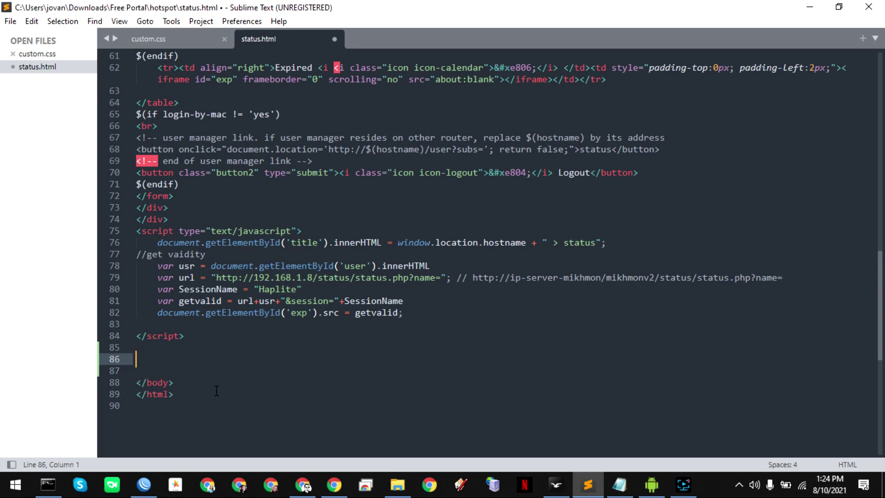
pyautogui.hotkey('ctrl', 'v')
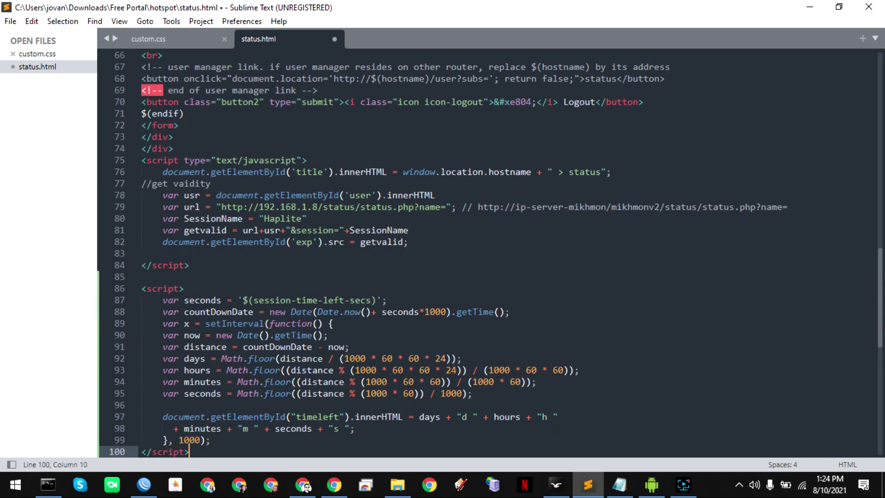
pyautogui.scroll(-2, 185, 325)
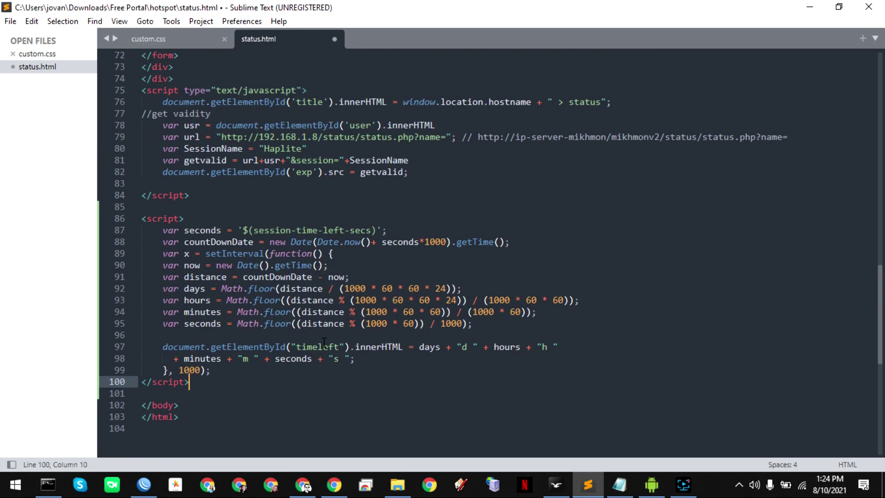
# Step: Review the pasted countdown script, then find the Time Left row in status.html and compare it with the mirrored phone's status page
pyautogui.scroll(1, 324, 343)
pyautogui.scroll(7, 329, 342)
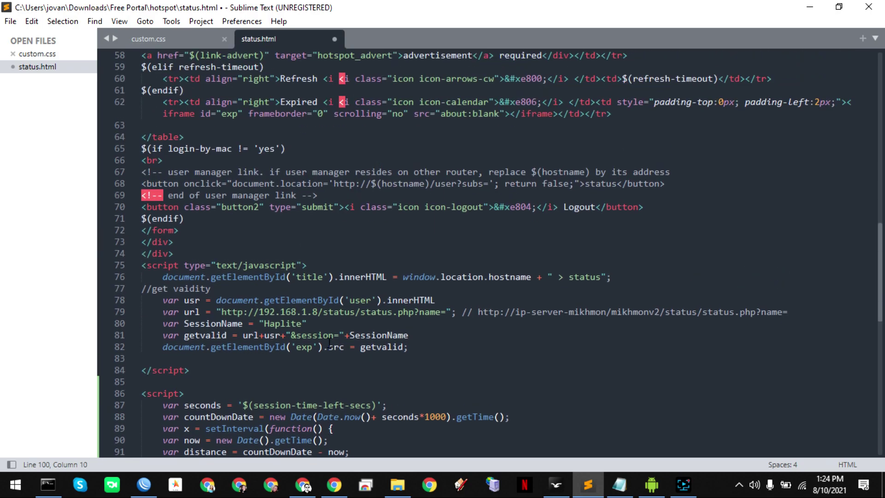
pyautogui.scroll(-9, 329, 342)
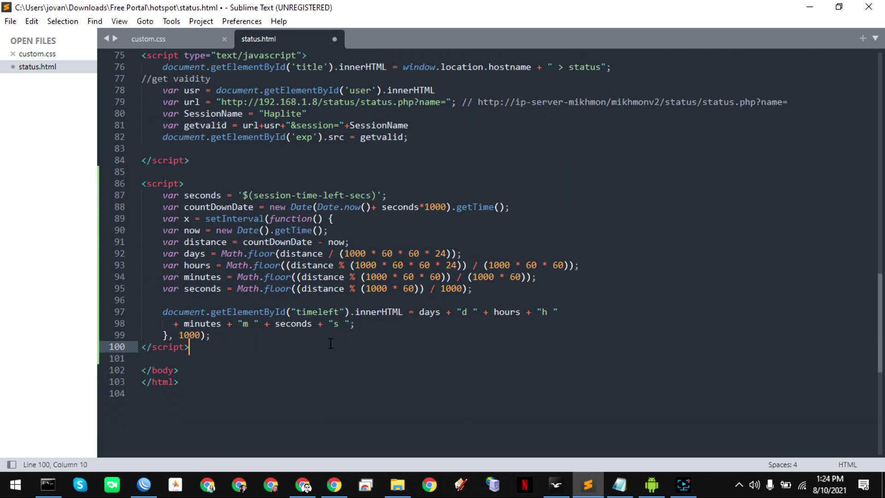
pyautogui.scroll(1, 331, 344)
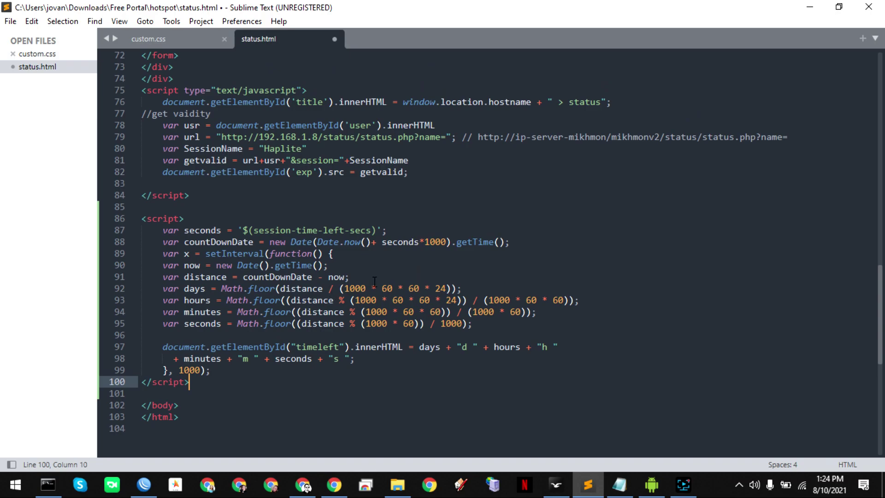
pyautogui.scroll(10, 375, 282)
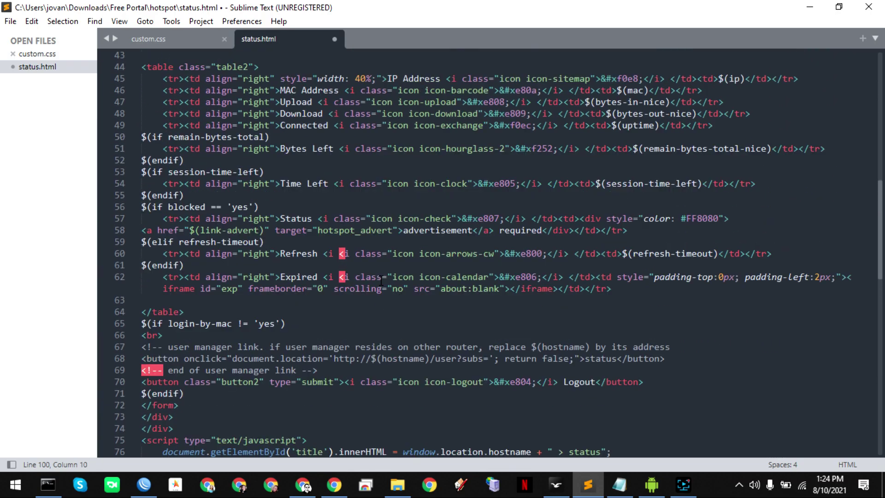
pyautogui.scroll(2, 380, 281)
pyautogui.hotkey('alt', 'Tab')
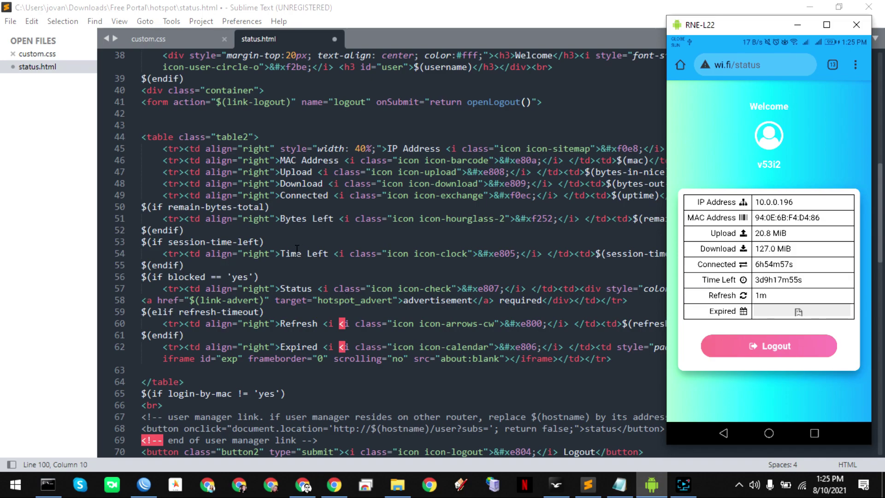
pyautogui.click(281, 255)
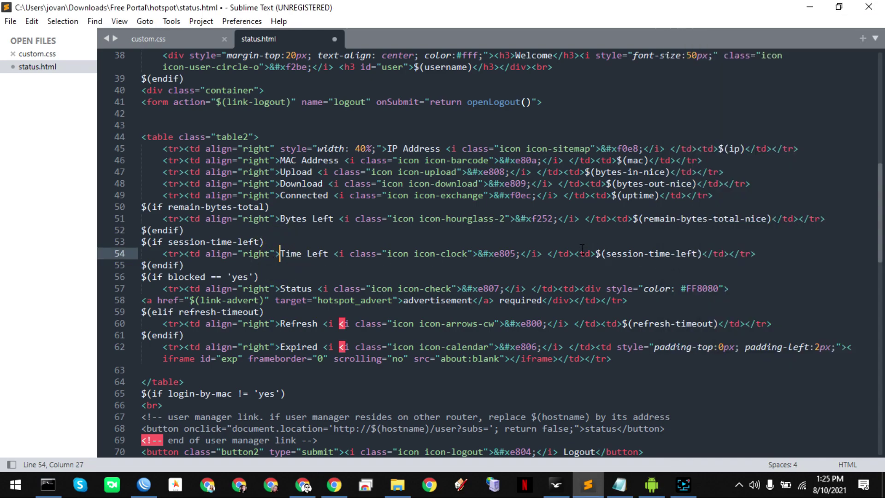
# Step: Delete $(session-time-left) from the Time Left row's value cell in status.html, checking that row against the phone's status page
pyautogui.moveTo(597, 255); pyautogui.dragTo(702, 253)
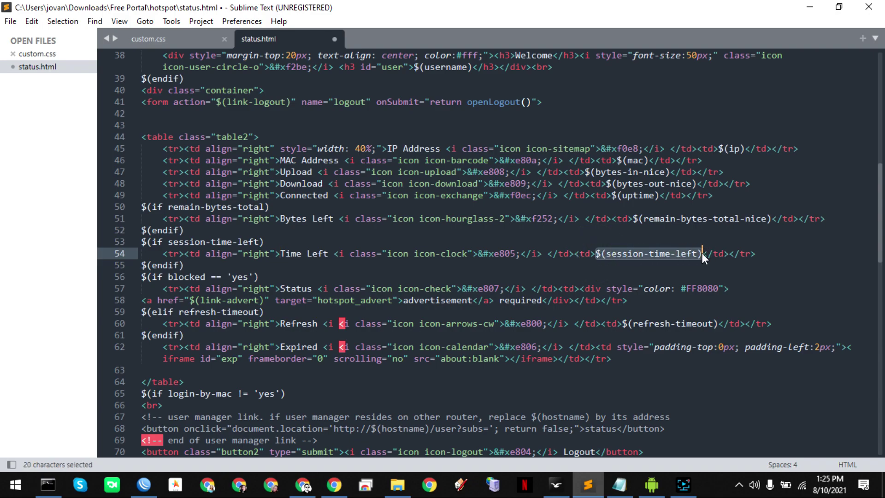
pyautogui.click(654, 488)
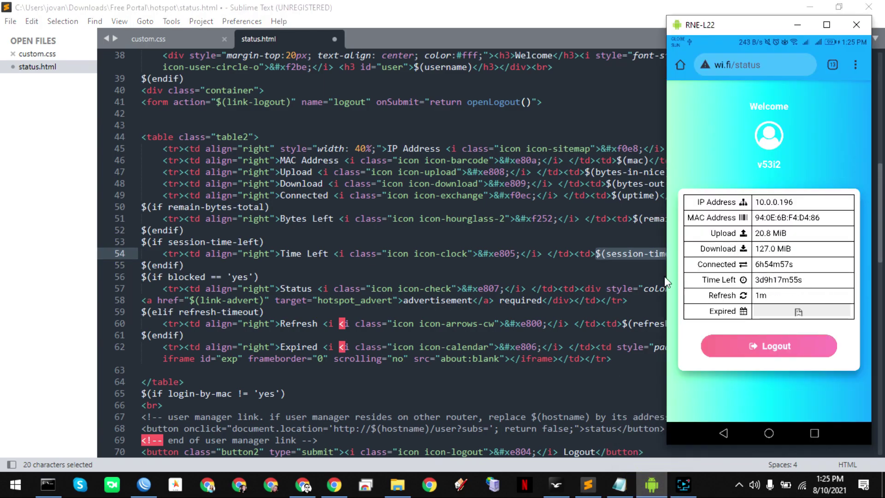
pyautogui.click(592, 257)
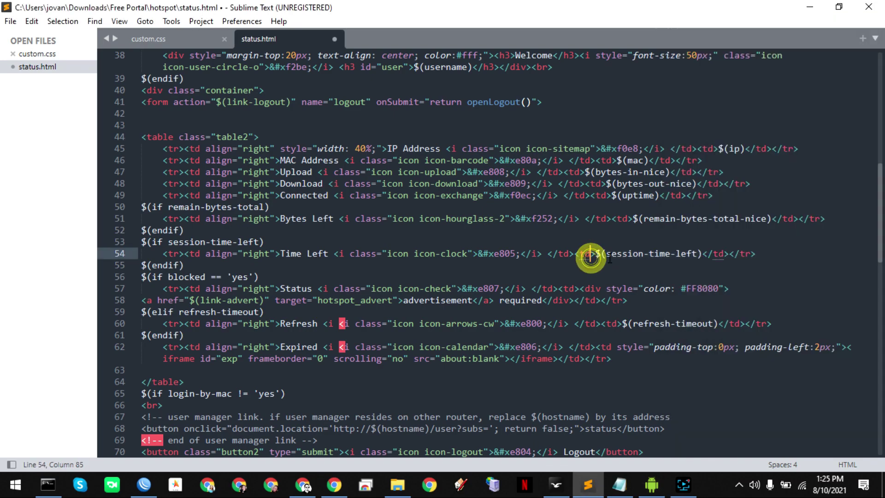
pyautogui.moveTo(701, 254); pyautogui.dragTo(597, 254)
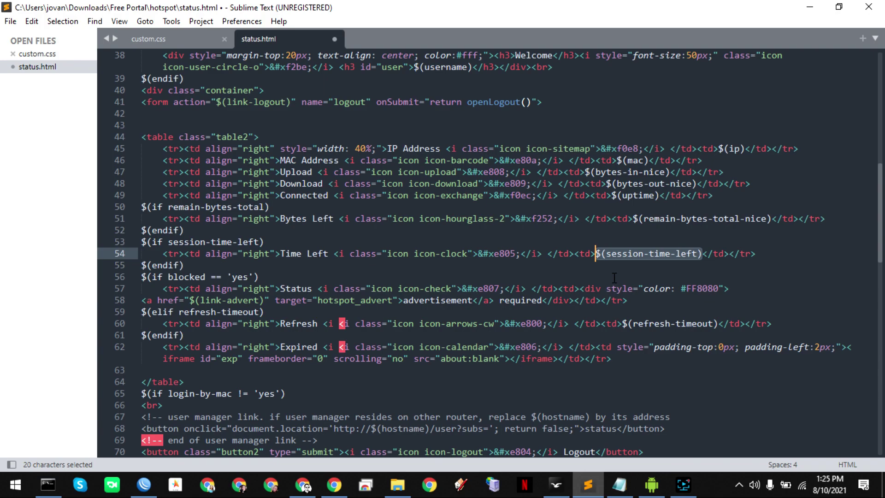
pyautogui.press('BackSpace')
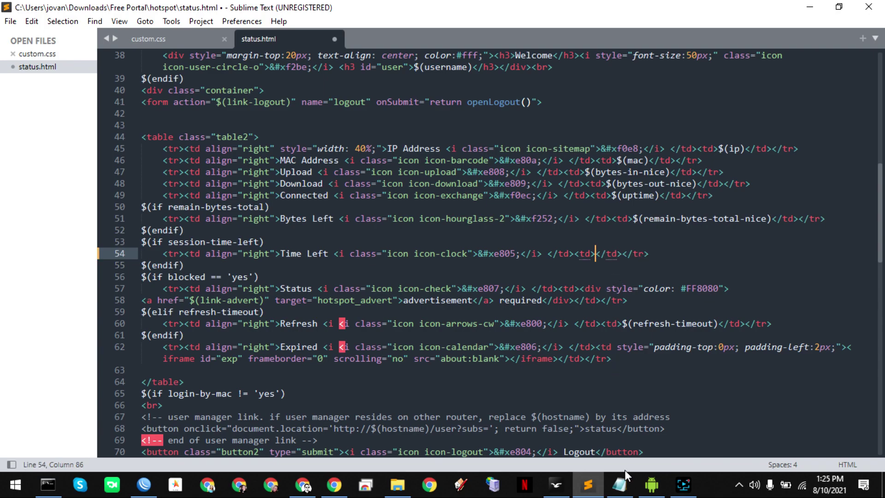
# Step: Switch to MikroTik-Portal-Time-Left-Realtime-Update.txt in Notepad and copy the id="timeleft" attribute, with its leading space, from the Html code line
pyautogui.click(619, 485)
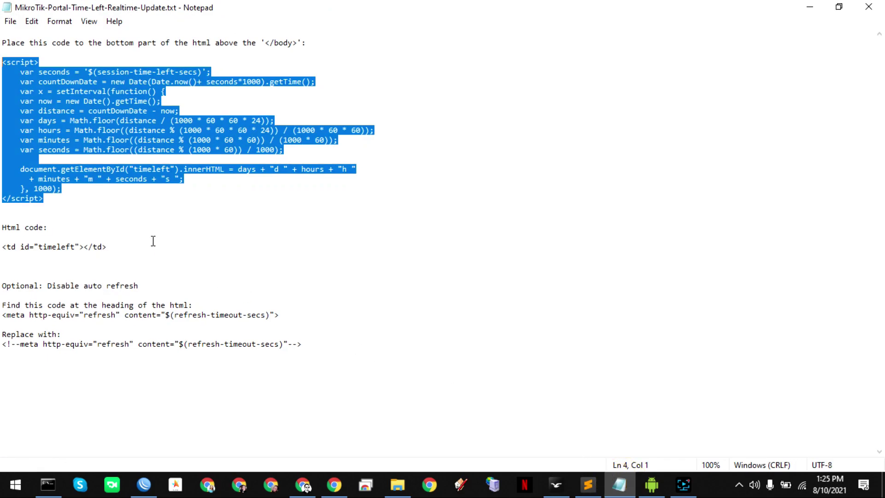
pyautogui.click(40, 257)
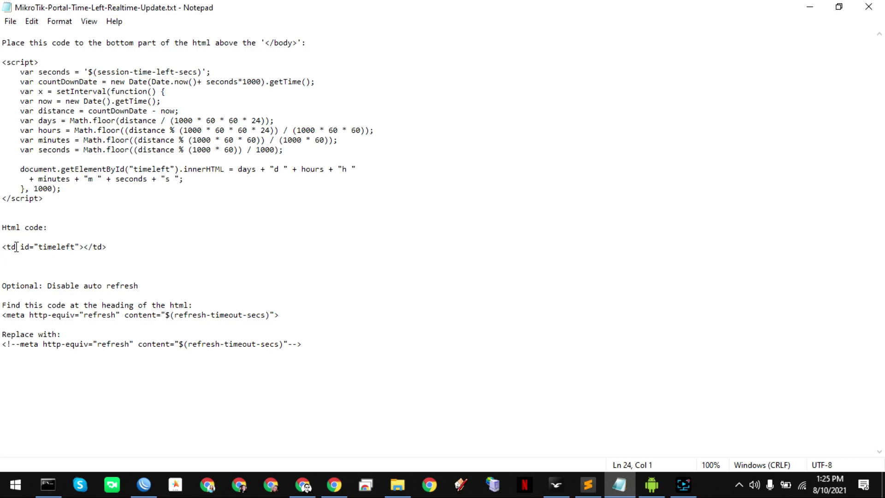
pyautogui.click(76, 247)
pyautogui.moveTo(78, 245); pyautogui.dragTo(17, 244)
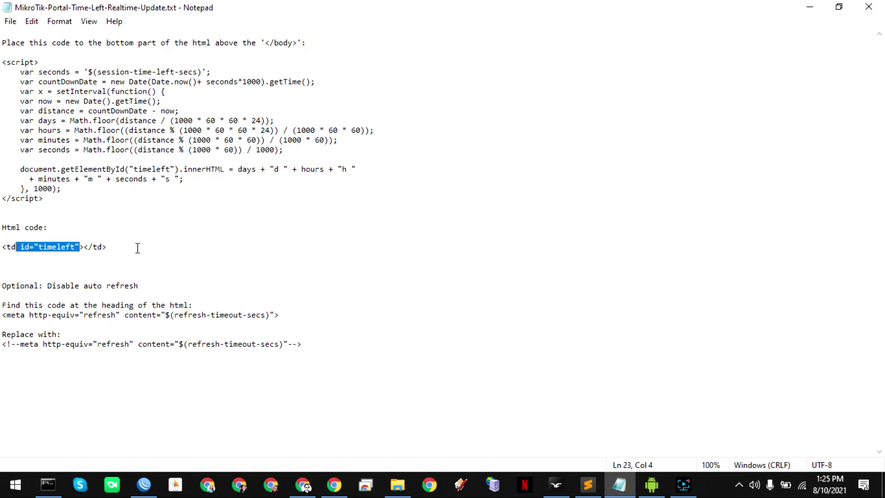
pyautogui.rightClick(33, 245)
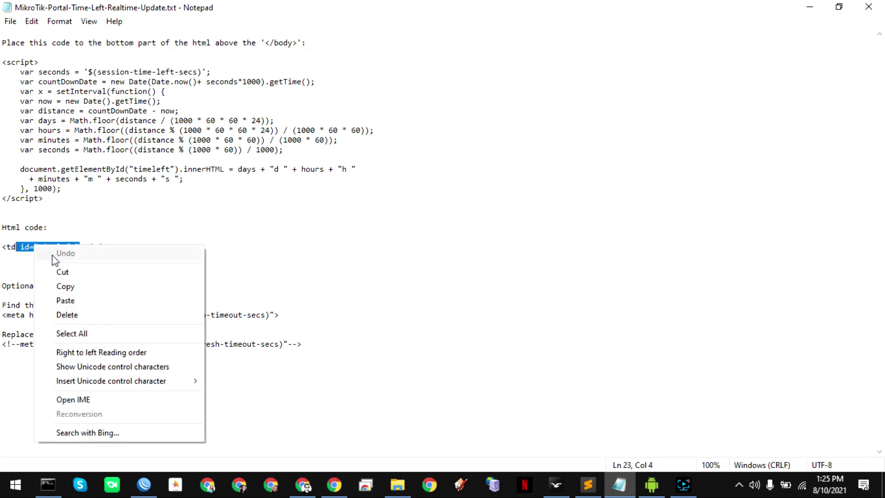
pyautogui.click(74, 286)
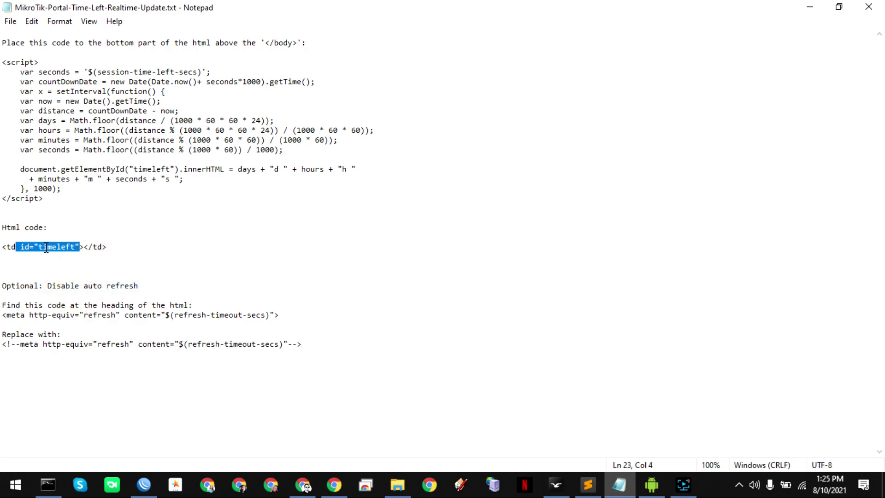
# Step: Return to status.html in Sublime Text, paste id="timeleft" into the opening <td> tag of the Time Left value cell, and save the file
pyautogui.moveTo(655, 486)
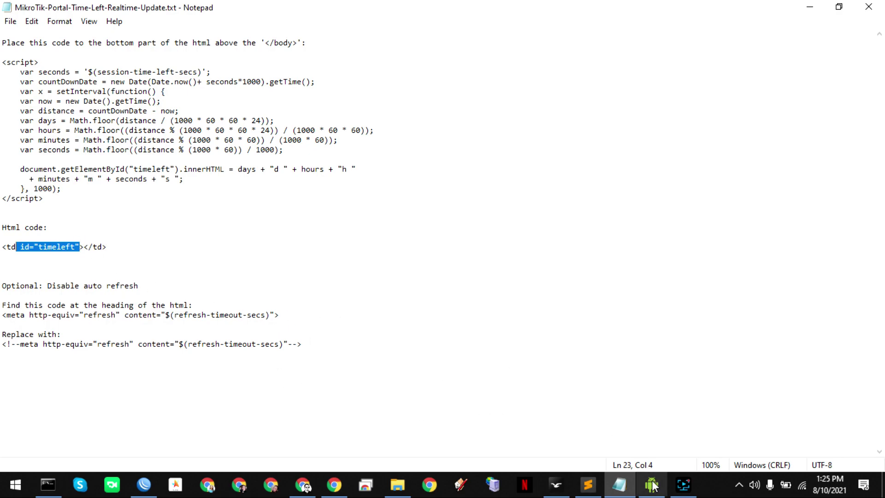
pyautogui.click(588, 484)
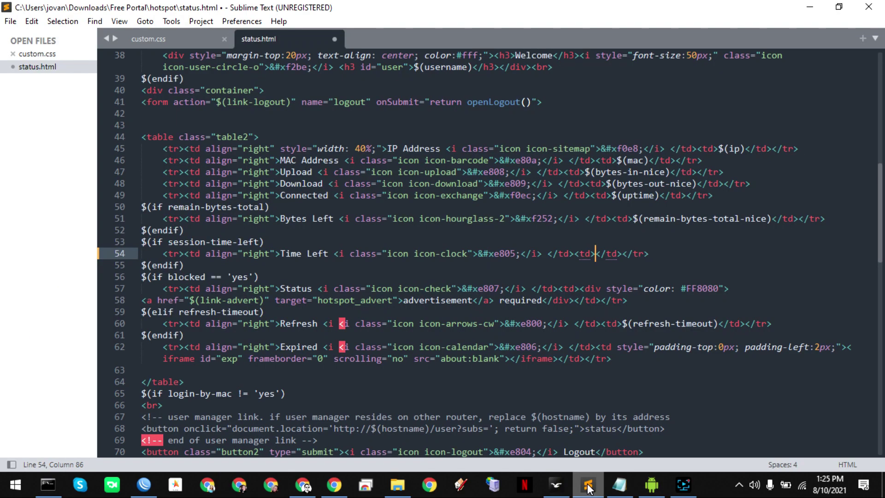
pyautogui.click(591, 254)
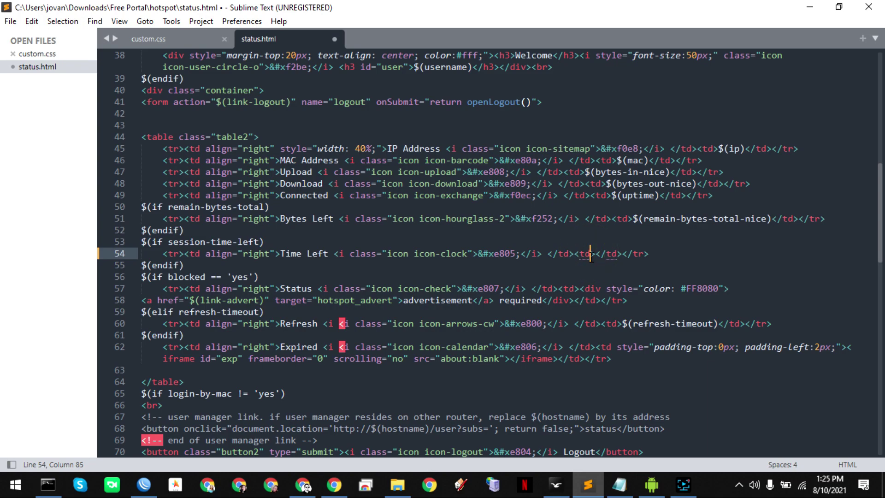
pyautogui.rightClick(592, 254)
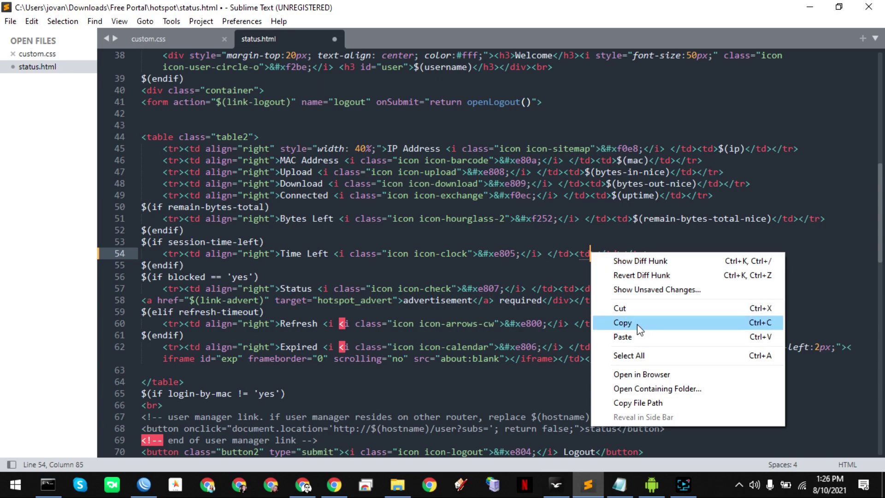
pyautogui.click(622, 336)
pyautogui.click(739, 277)
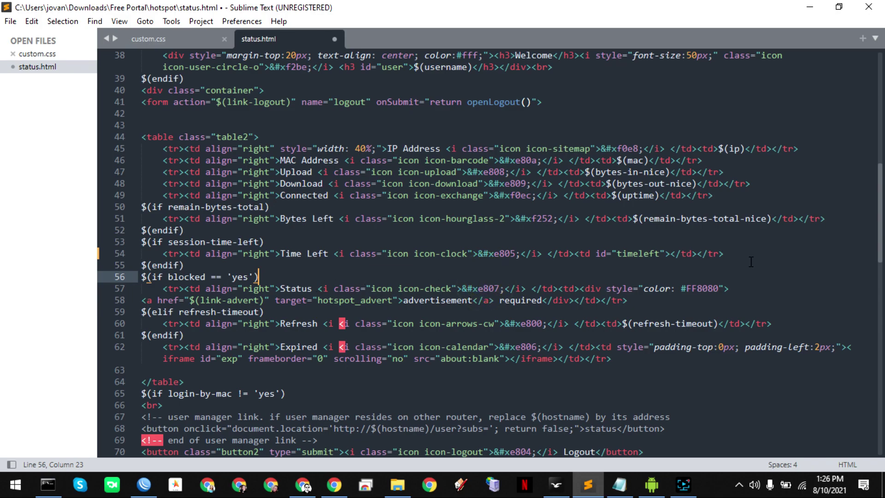
pyautogui.click(669, 254)
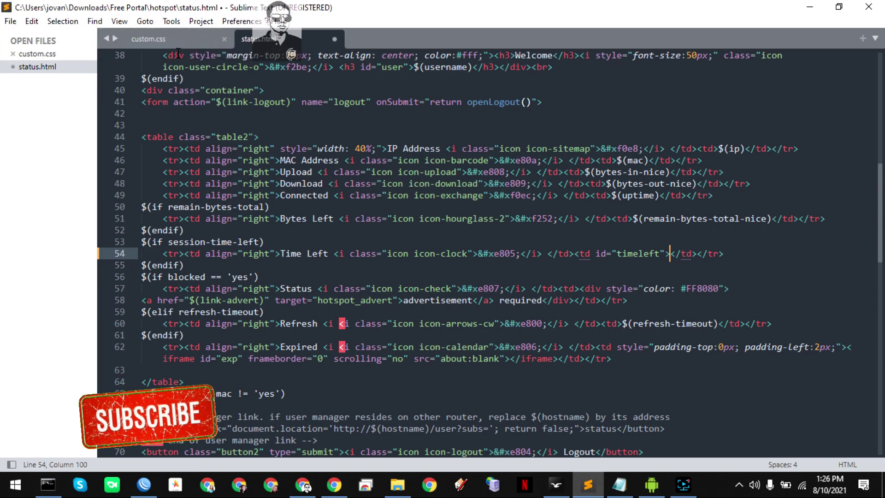
pyautogui.click(10, 21)
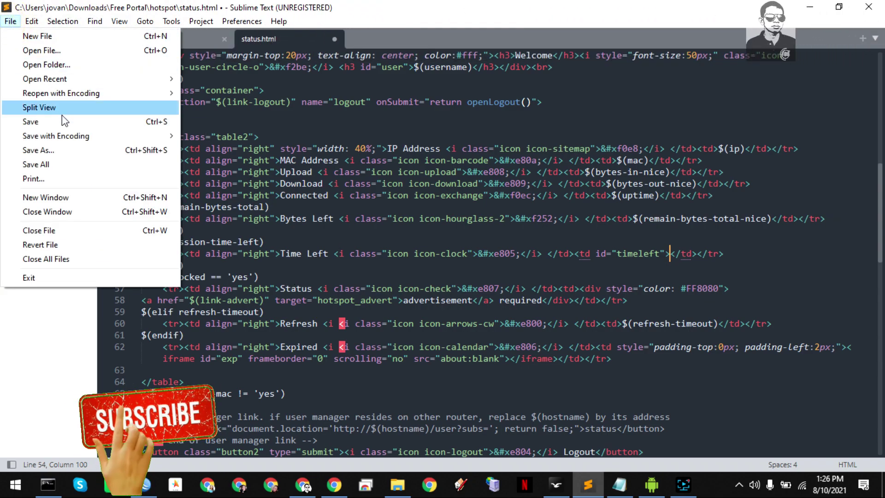
pyautogui.click(46, 121)
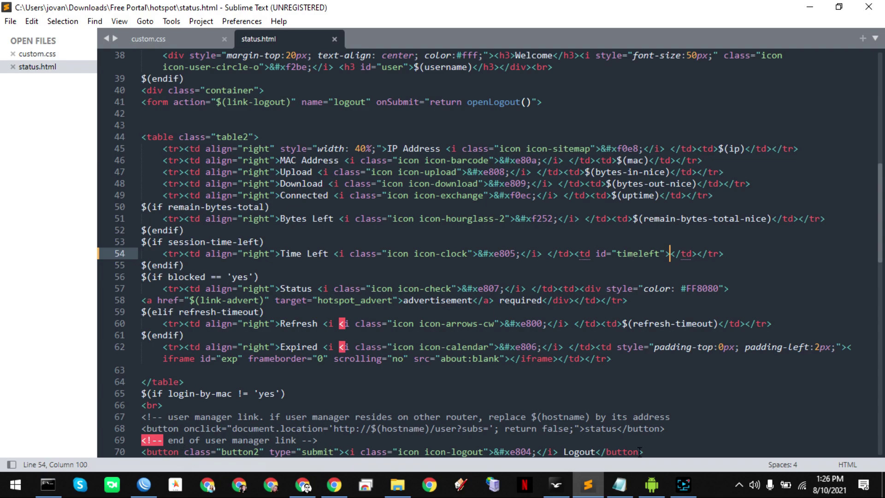
# Step: Check the phone's current status page, then switch to File Explorer and go back to the Free Portal folder
pyautogui.click(651, 484)
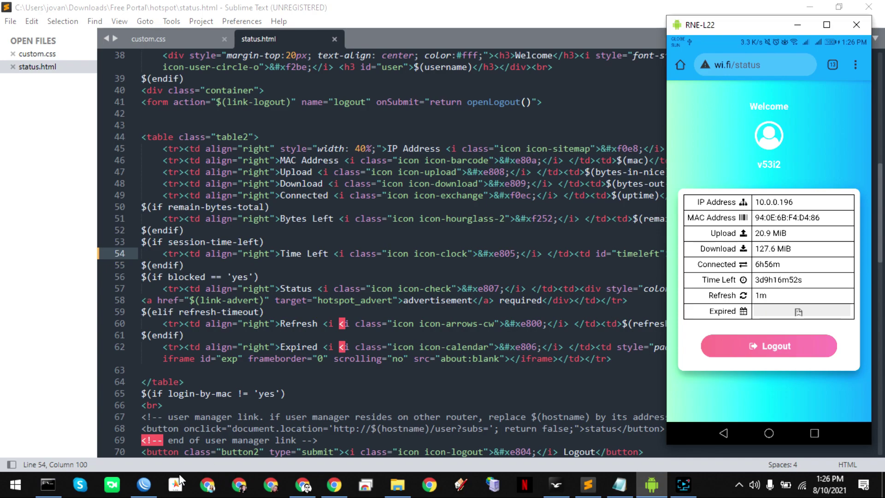
pyautogui.click(397, 484)
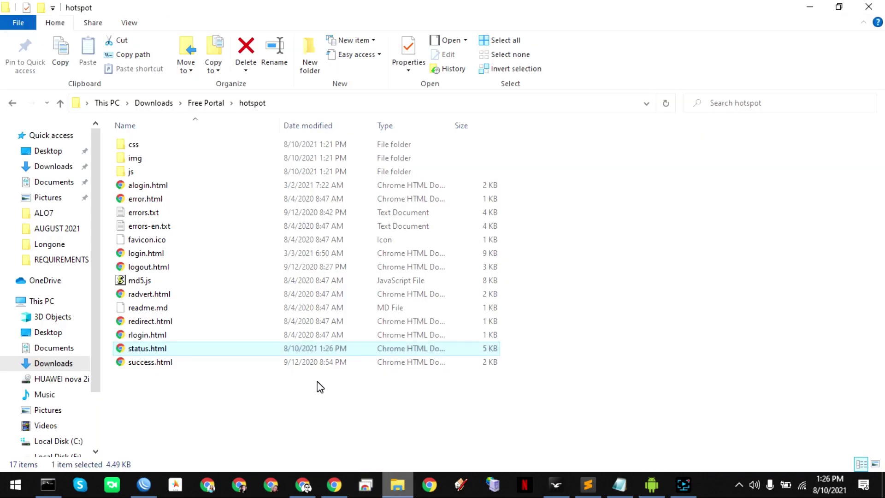
pyautogui.click(13, 104)
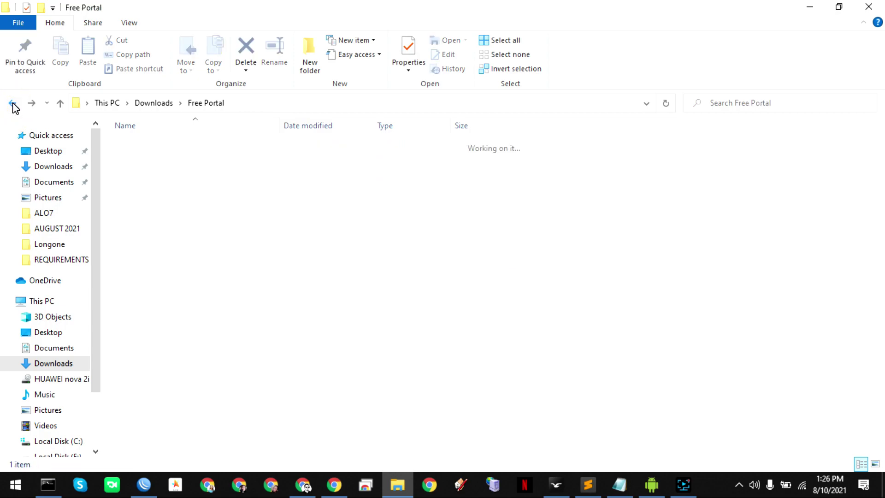
# Step: Switch to WinBox and delete the existing hotspot directory from the router's File List
pyautogui.click(147, 489)
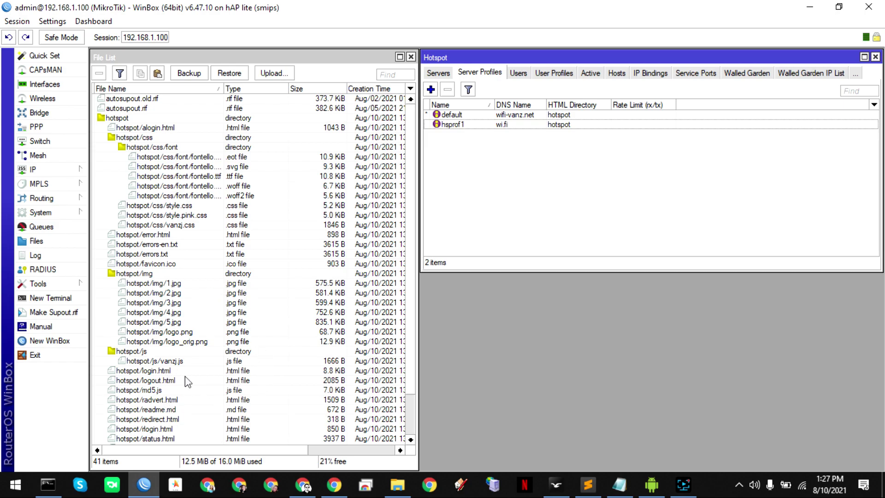
pyautogui.click(115, 119)
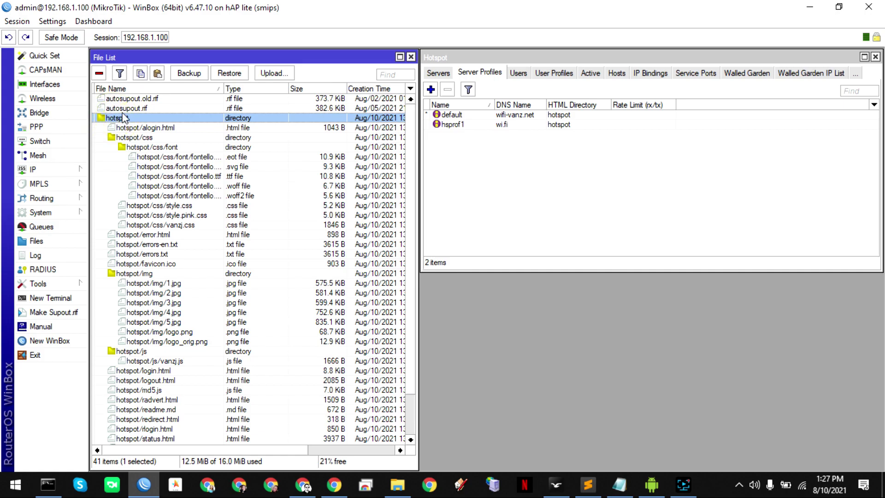
pyautogui.click(100, 74)
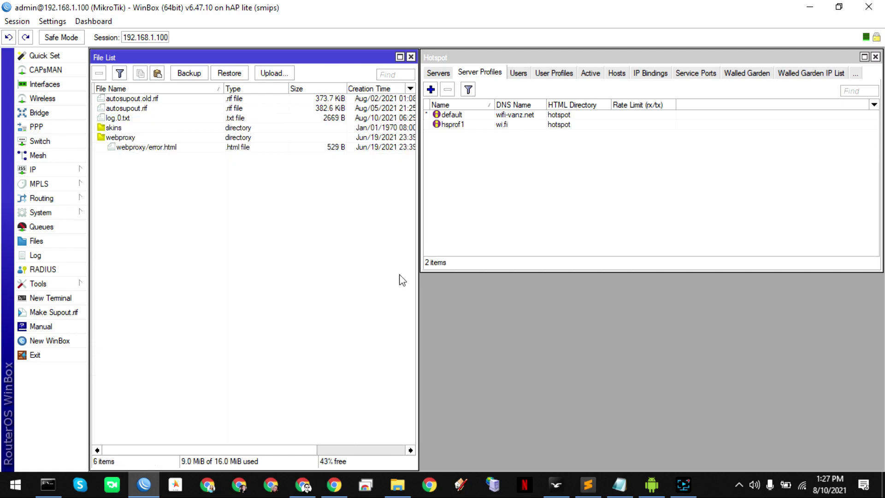
# Step: Upload the hotspot folder from Free Portal into WinBox's File List and check Time Left on the phone's status page
pyautogui.click(397, 484)
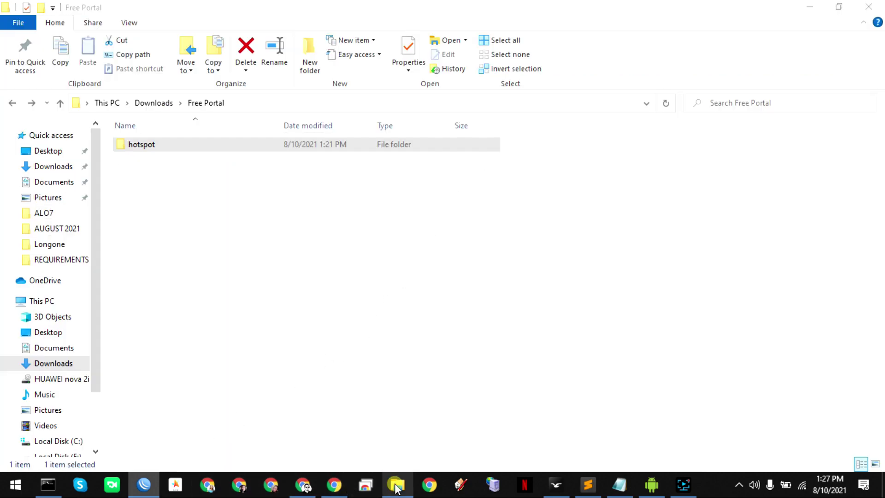
pyautogui.moveTo(148, 144); pyautogui.dragTo(151, 214)
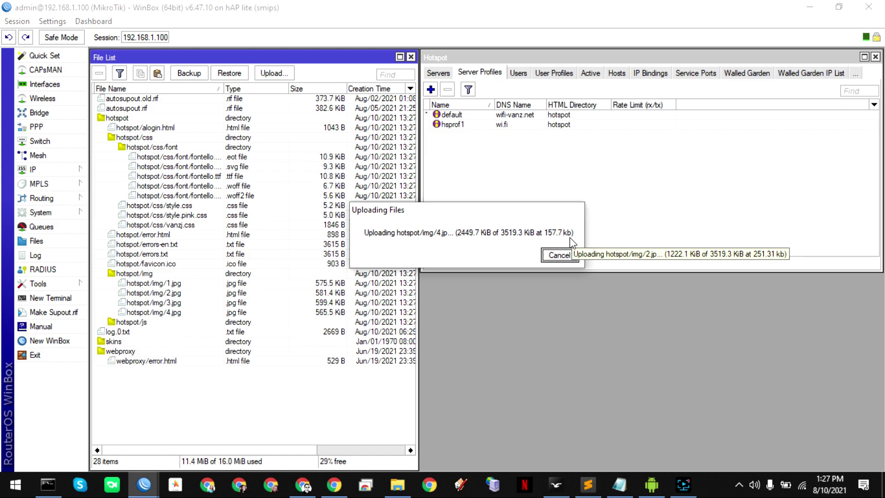
pyautogui.click(652, 483)
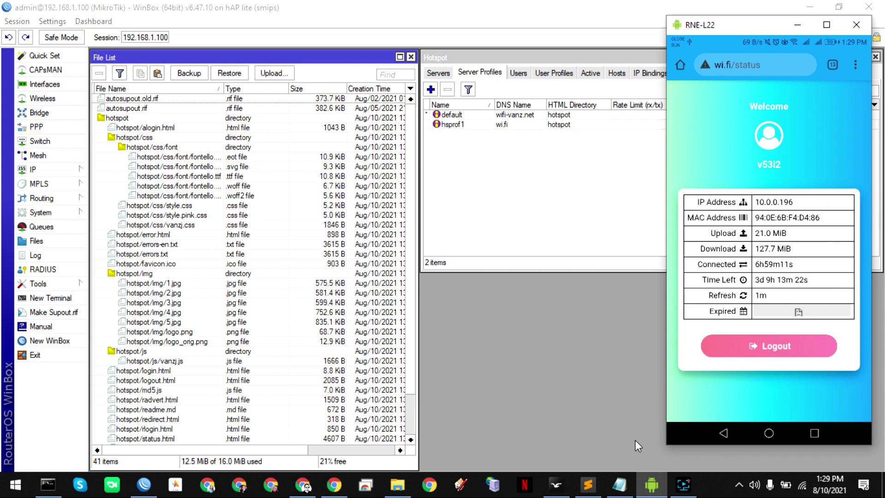
# Step: Switch to Notepad and read the optional instructions for disabling auto refresh, including the meta refresh line to find
pyautogui.moveTo(593, 491)
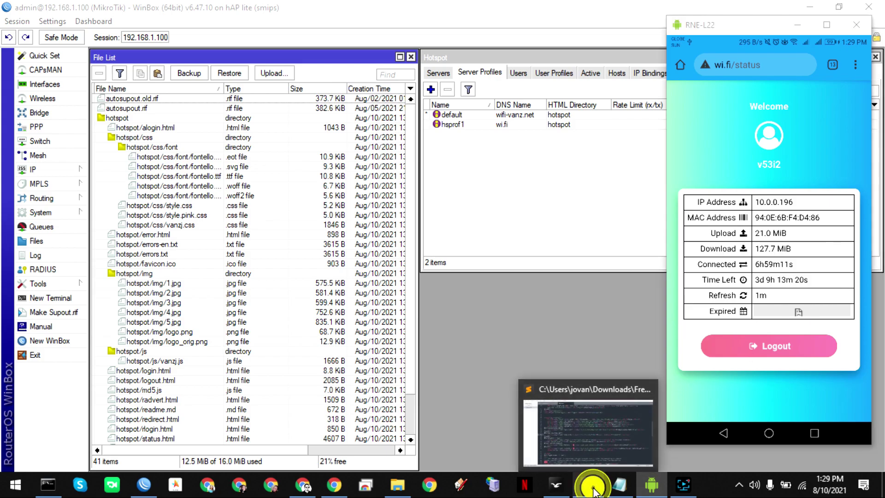
pyautogui.click(593, 489)
pyautogui.click(613, 485)
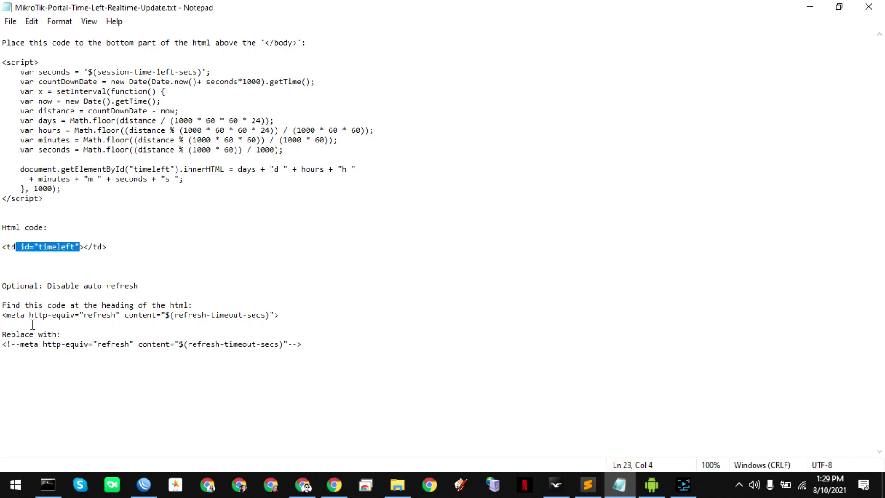
pyautogui.moveTo(3, 316); pyautogui.dragTo(306, 313)
pyautogui.click(305, 331)
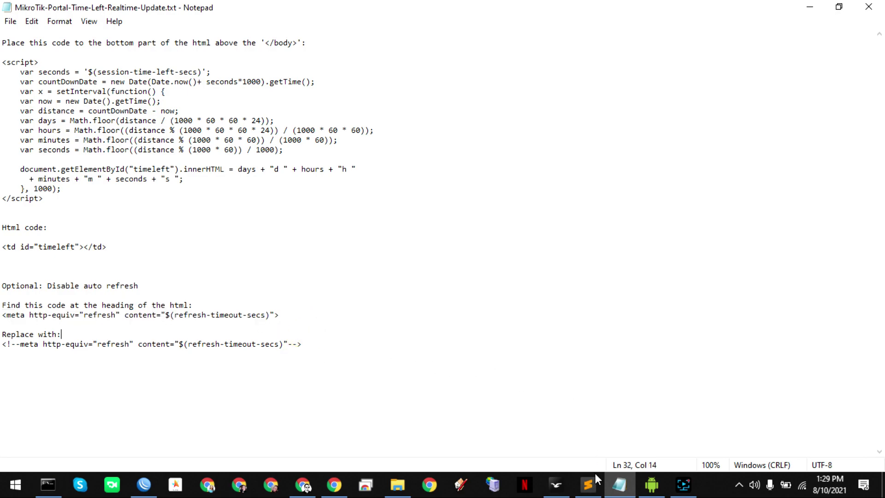
# Step: Switch to Sublime Text and locate the meta http-equiv="refresh" line in the heading of status.html
pyautogui.click(588, 485)
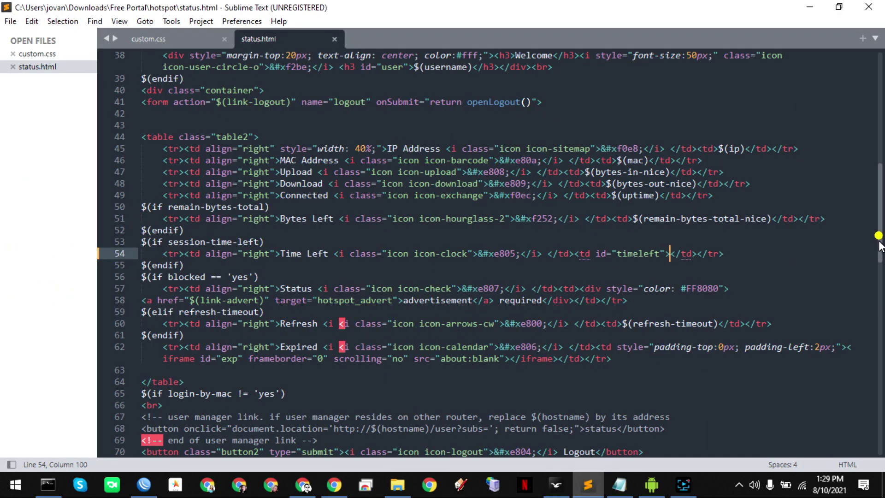
pyautogui.scroll(7, 873, 235)
pyautogui.scroll(3, 871, 236)
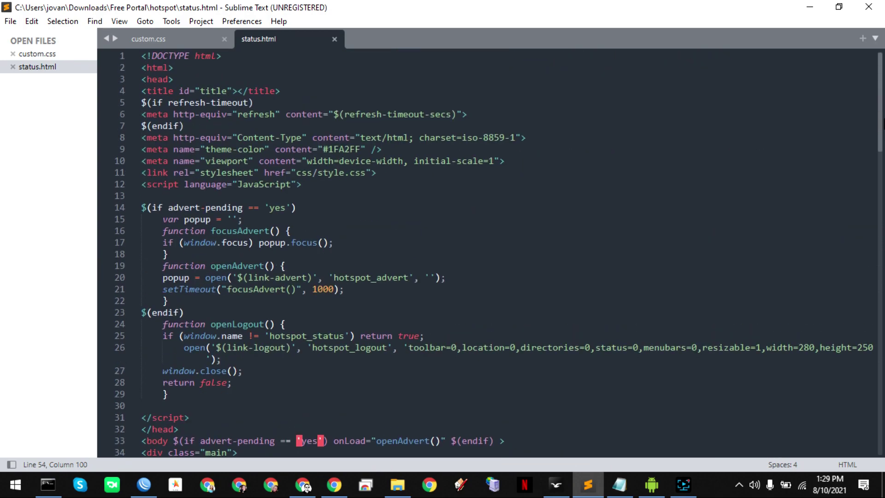
pyautogui.click(208, 161)
pyautogui.click(147, 114)
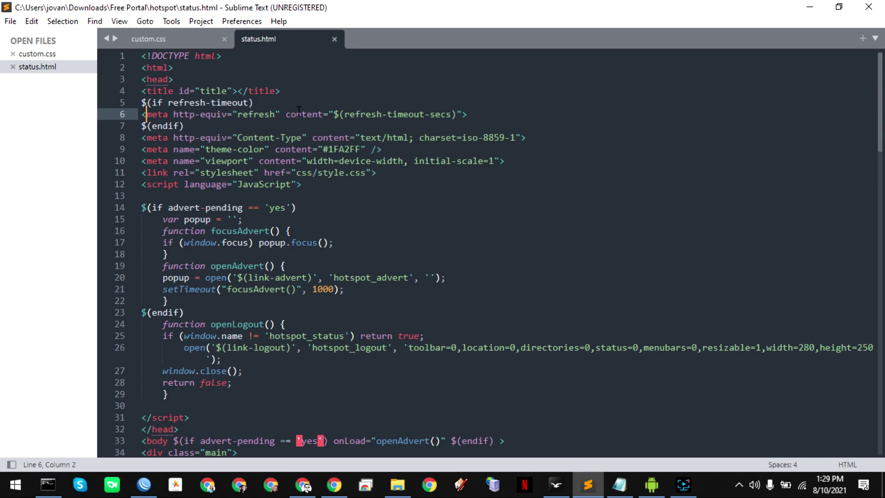
pyautogui.click(276, 114)
pyautogui.click(387, 114)
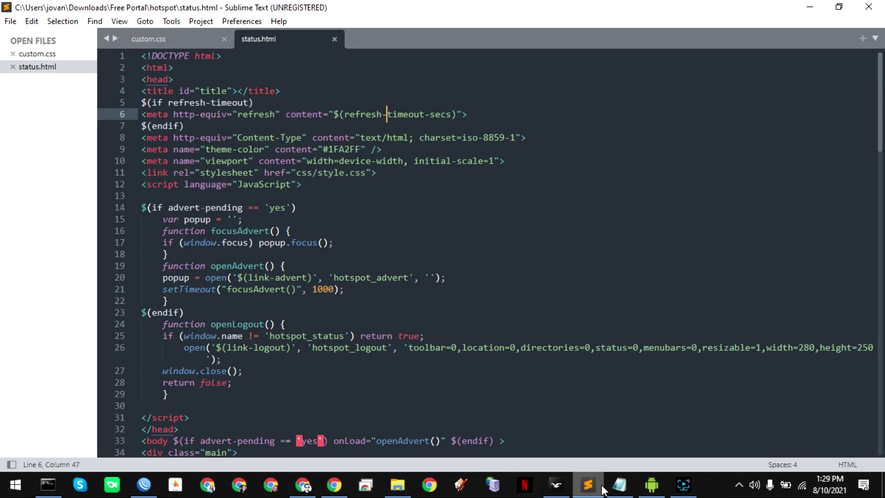
# Step: Switch to Notepad and examine the commented-out replacement for the meta refresh line
pyautogui.click(620, 485)
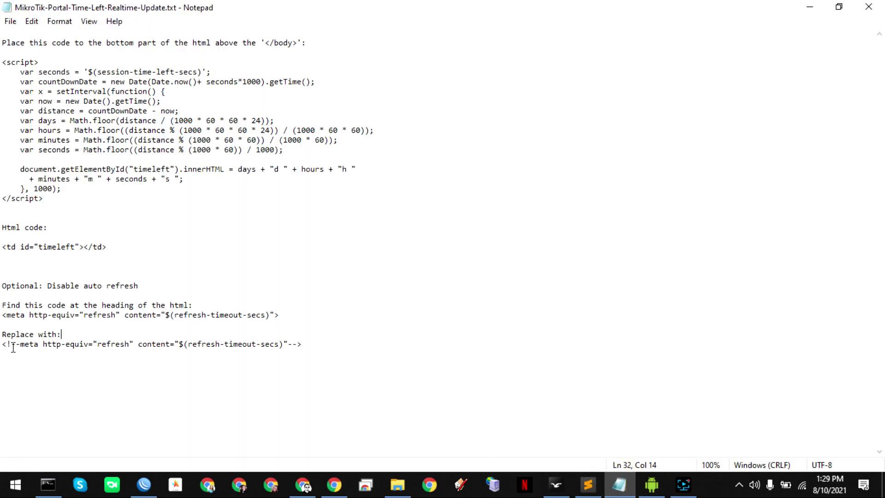
pyautogui.moveTo(308, 344); pyautogui.dragTo(138, 344)
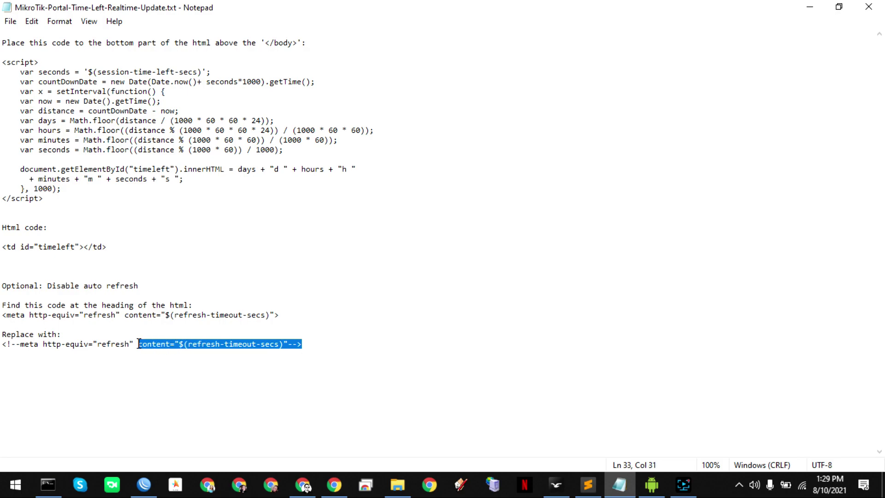
pyautogui.click(268, 382)
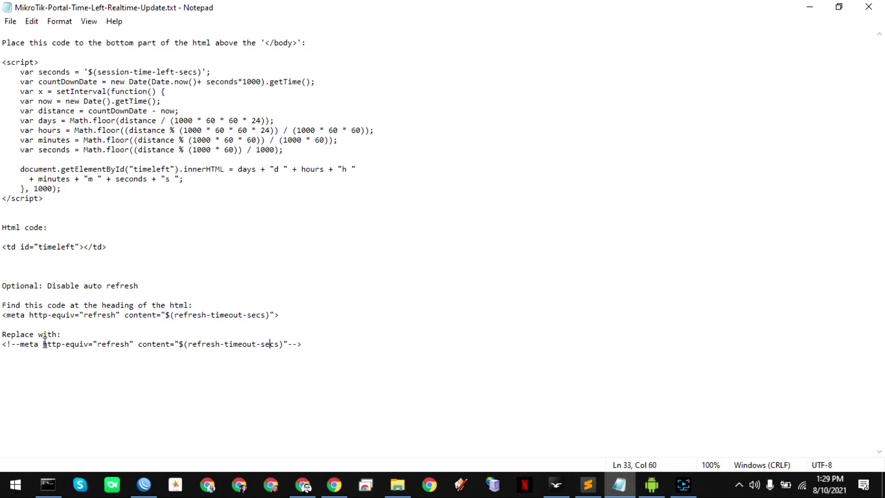
# Step: Back in Sublime Text, comment out the meta refresh line of status.html with <!-- before meta and -- before the closing >, and save the file
pyautogui.click(593, 490)
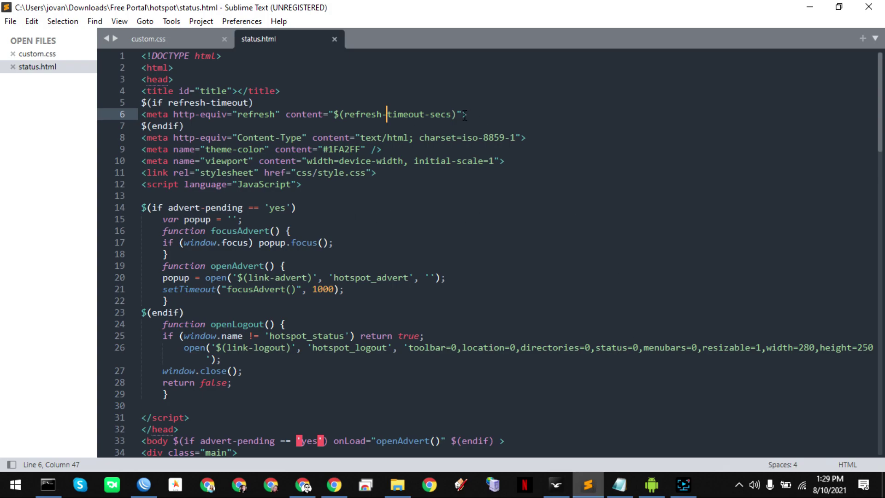
pyautogui.click(144, 114)
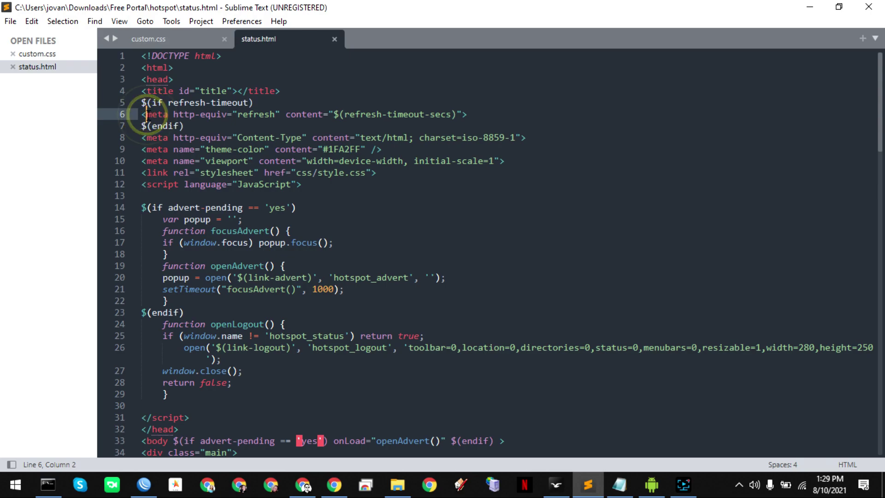
pyautogui.write('!')
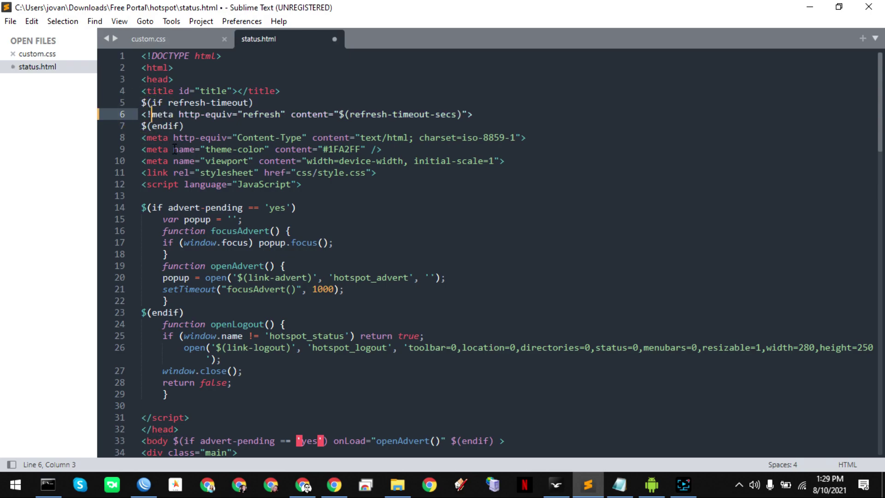
pyautogui.write('--')
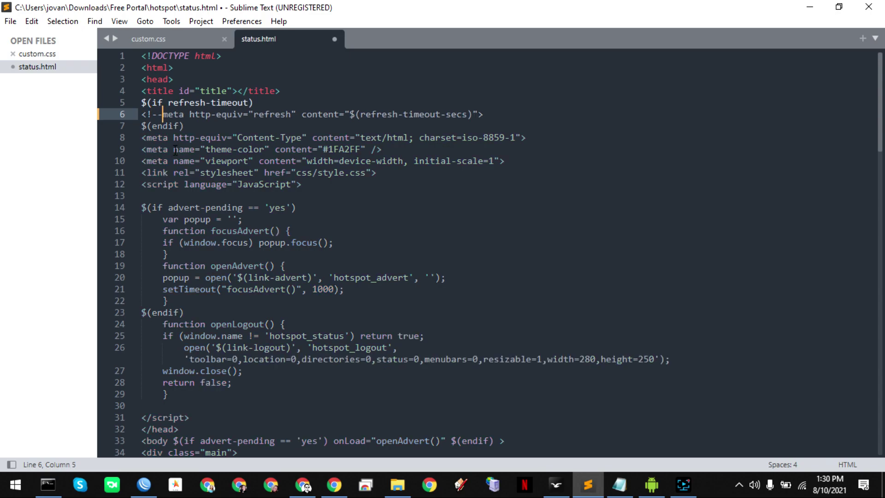
pyautogui.click(479, 115)
pyautogui.write('--')
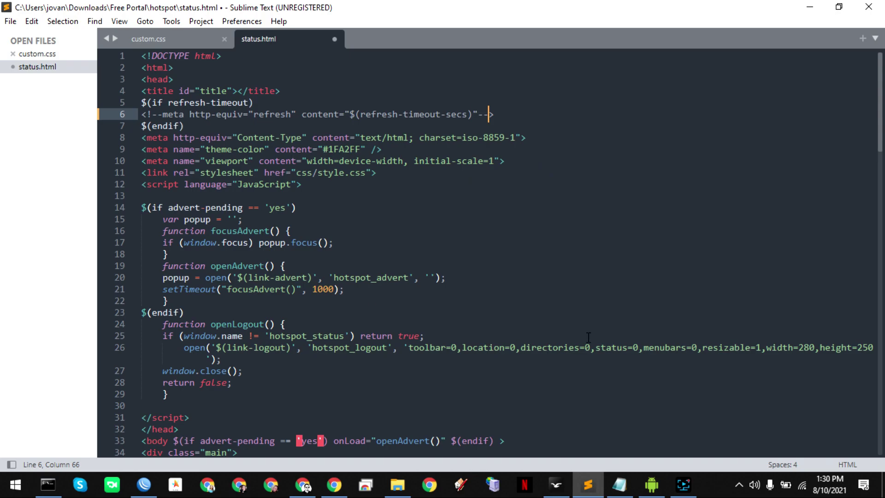
pyautogui.click(406, 198)
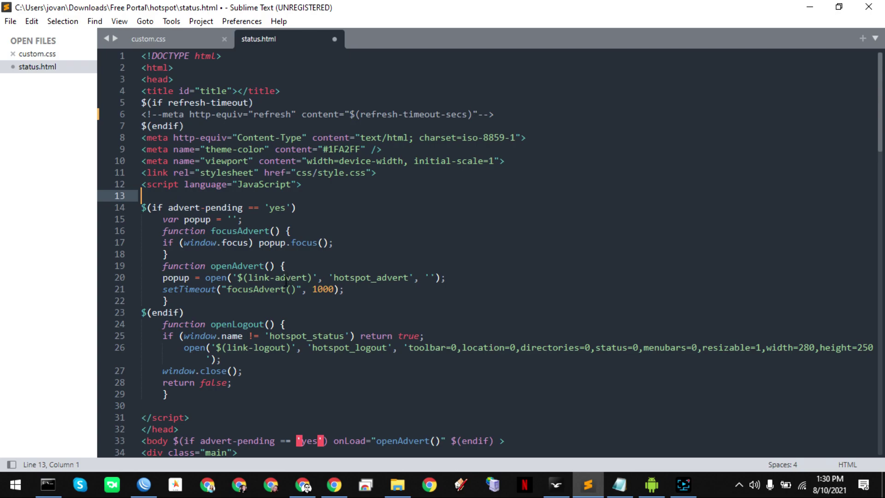
pyautogui.click(11, 22)
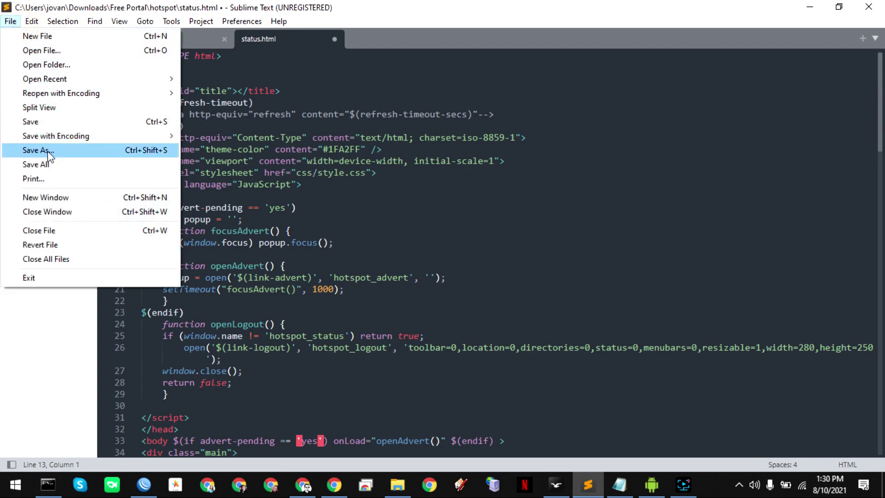
pyautogui.click(43, 123)
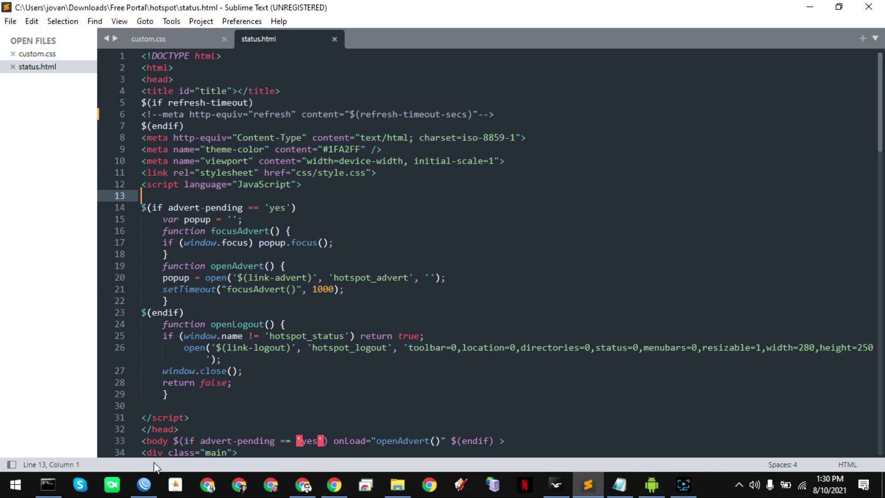
# Step: Switch to File Explorer, open the hotspot folder in Free Portal, and upload status.html into the router's hotspot directory in WinBox's File List
pyautogui.moveTo(400, 492)
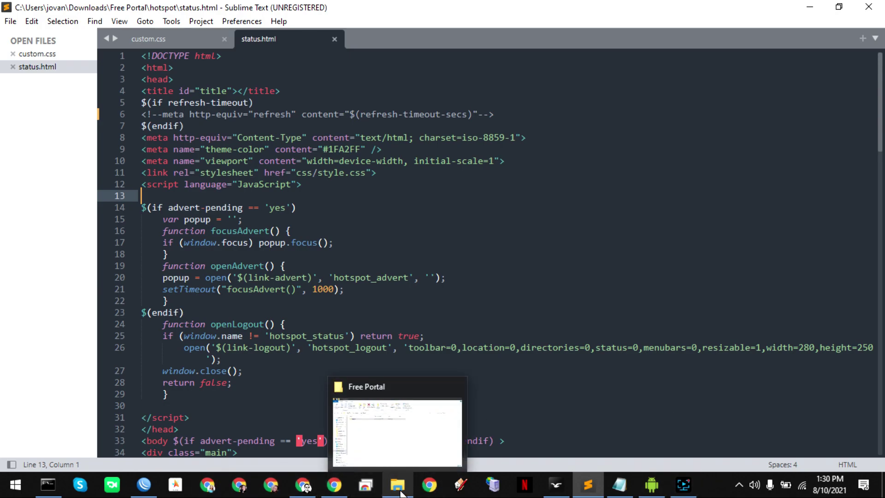
pyautogui.click(397, 493)
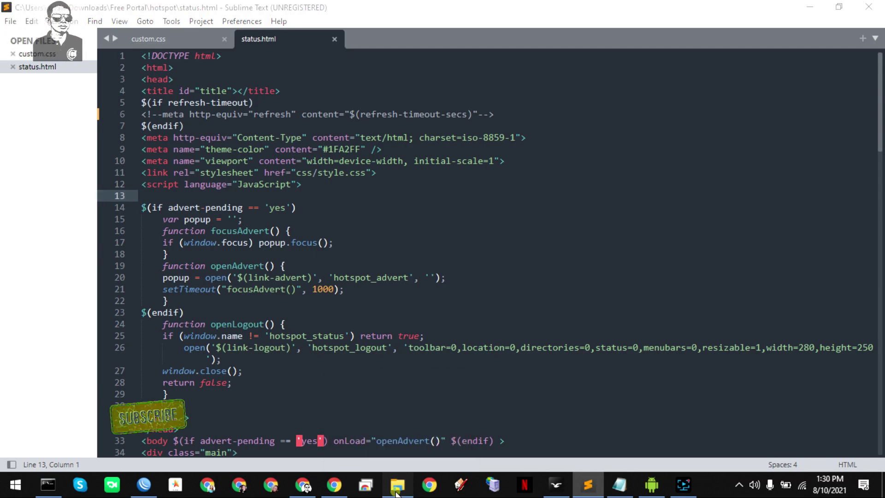
pyautogui.doubleClick(147, 150)
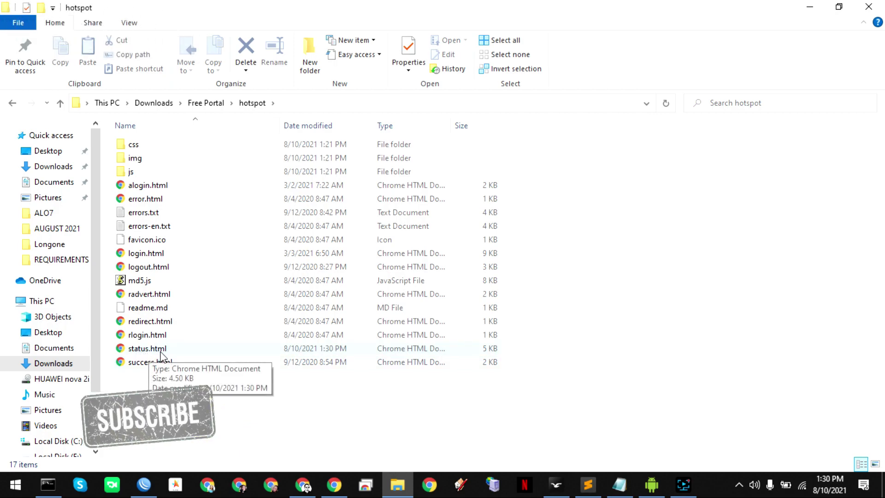
pyautogui.doubleClick(148, 353)
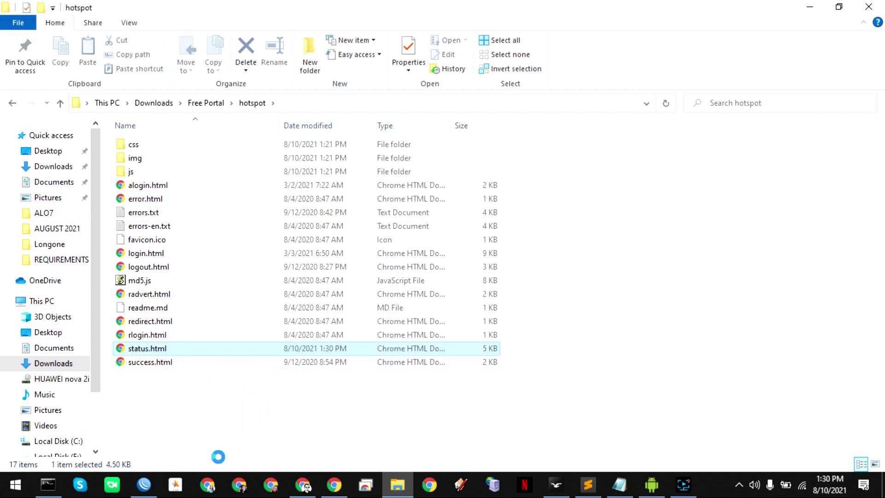
pyautogui.click(143, 486)
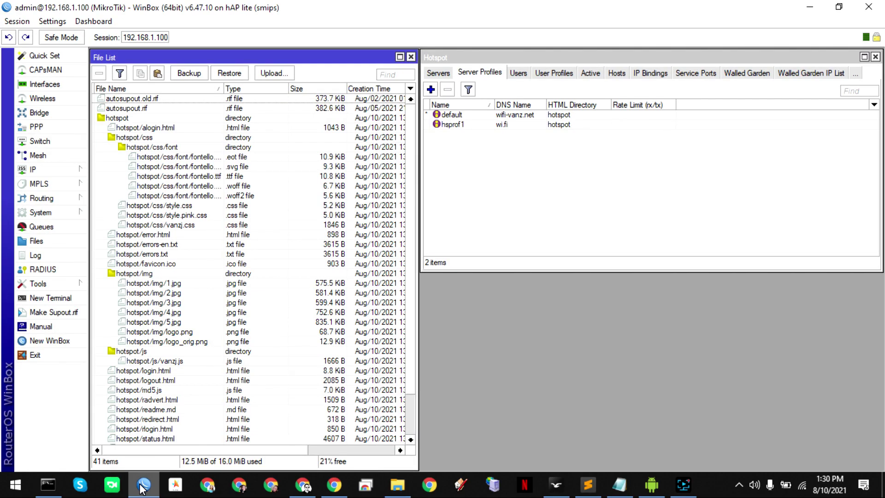
pyautogui.click(143, 487)
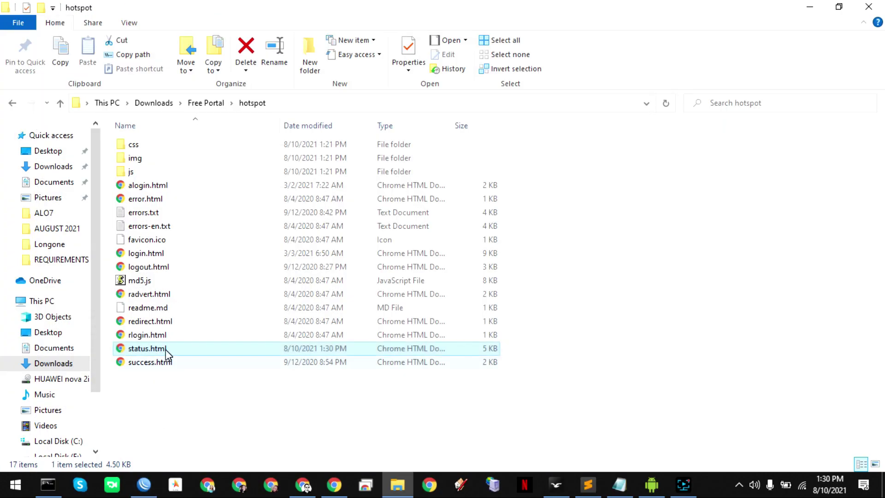
pyautogui.moveTo(147, 352); pyautogui.dragTo(153, 431)
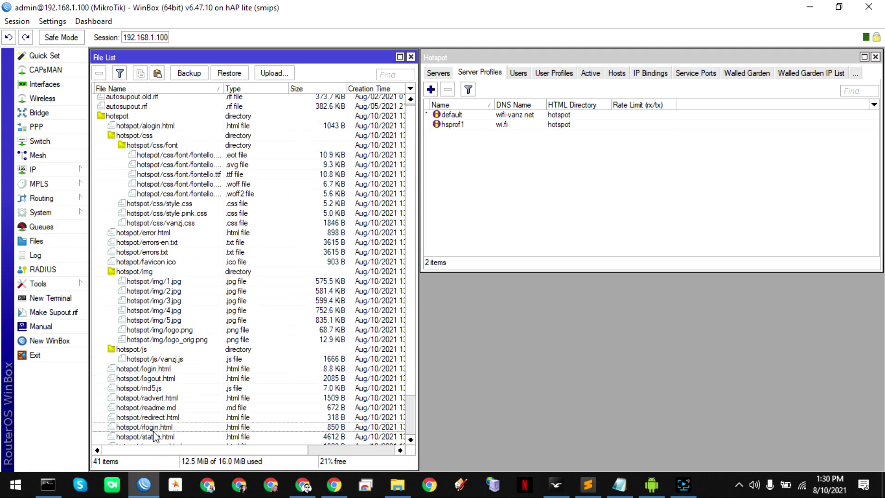
# Step: Switch to the phone mirror, log out of the hotspot from the status page, and return to the login page
pyautogui.click(657, 494)
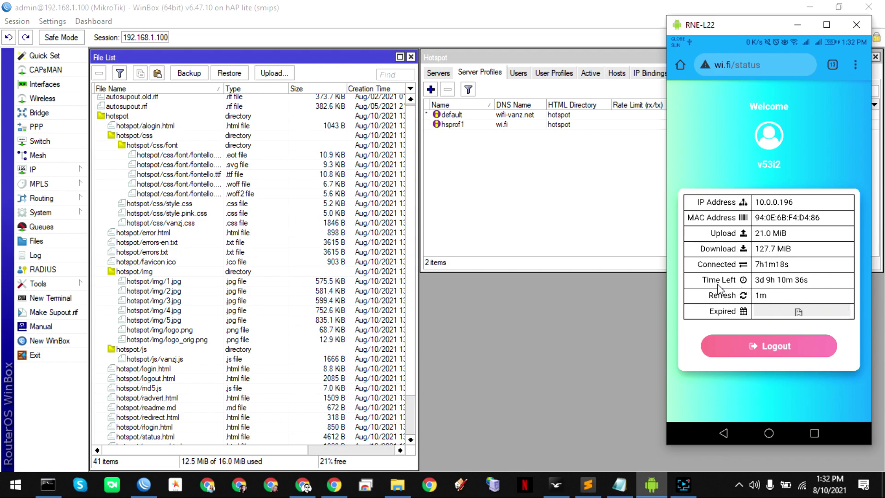
pyautogui.click(775, 346)
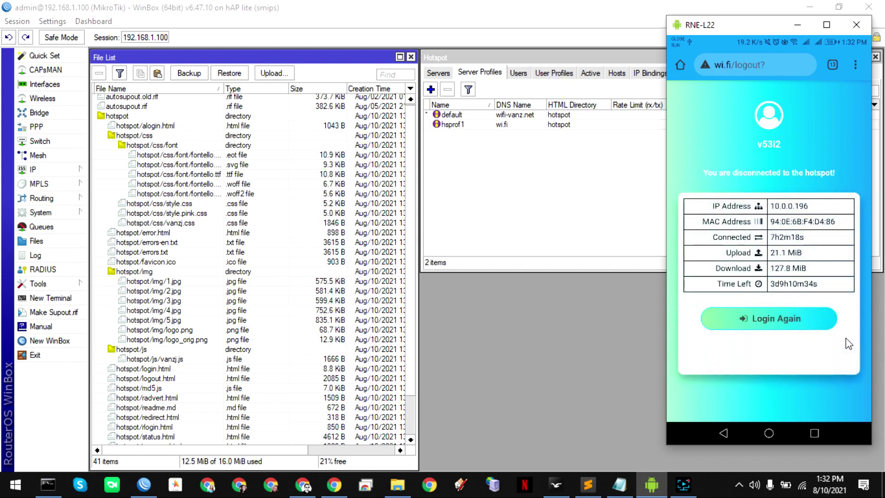
pyautogui.click(776, 320)
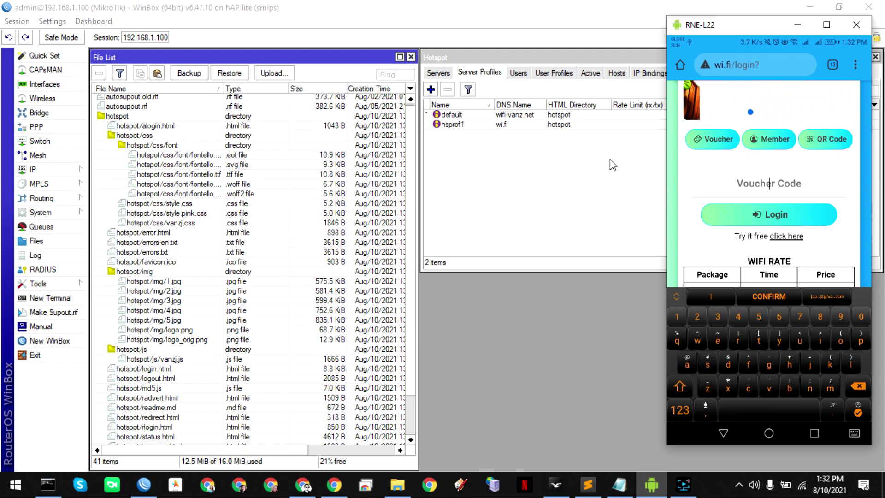
# Step: Switch to WinBox and look up the phone's voucher user in the Hotspot users list
pyautogui.click(516, 73)
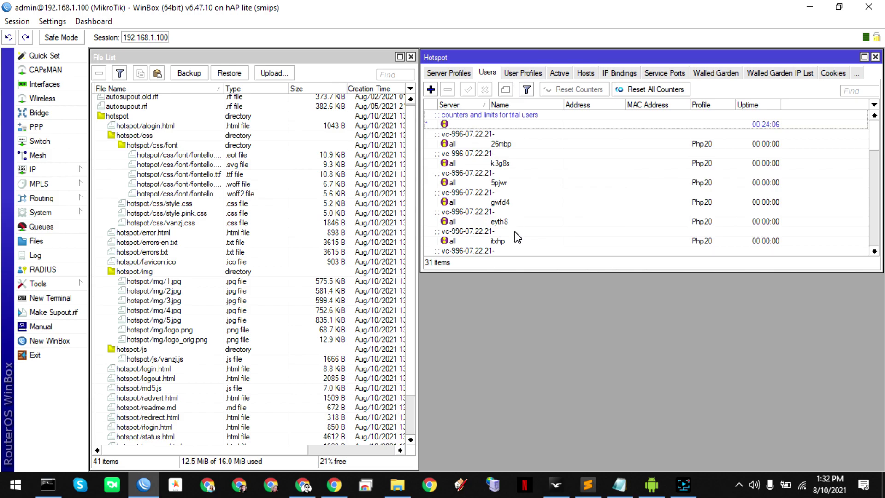
pyautogui.scroll(-3, 577, 216)
pyautogui.scroll(-5, 575, 215)
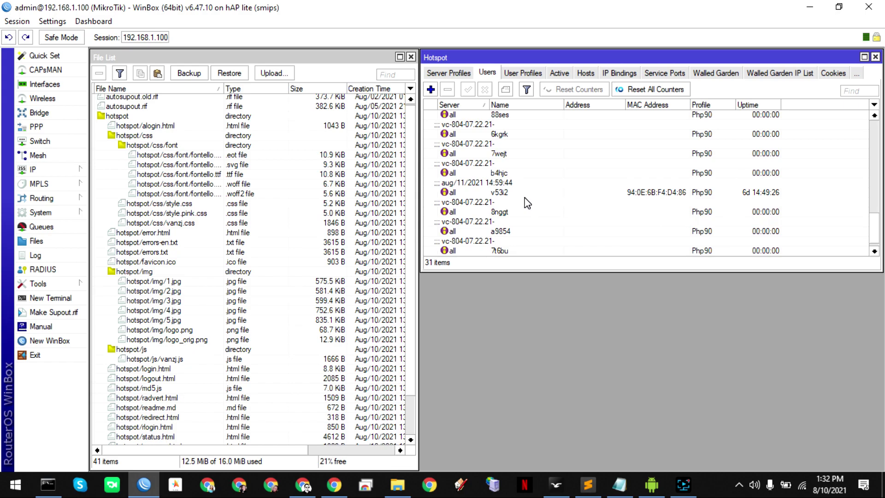
# Step: Switch to the phone mirror, enter the voucher code on the login page, correct its mistyped character, and log in to the hotspot
pyautogui.click(655, 484)
pyautogui.click(768, 387)
pyautogui.click(759, 315)
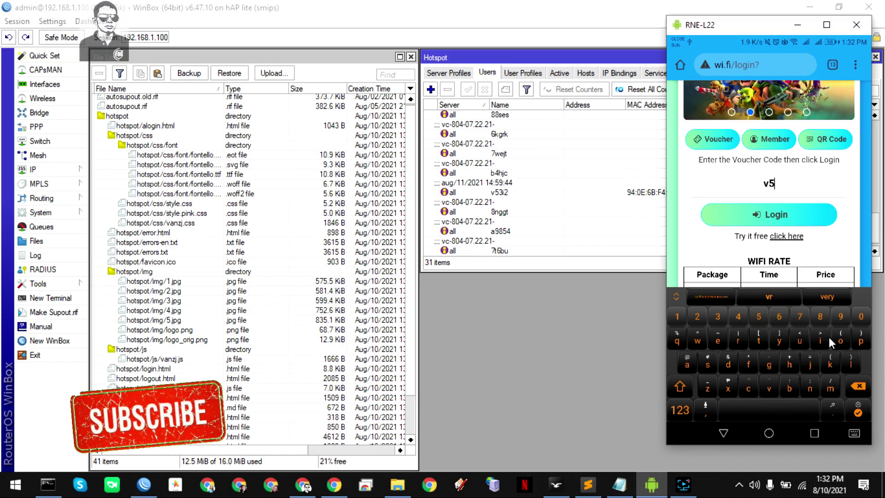
pyautogui.click(717, 316)
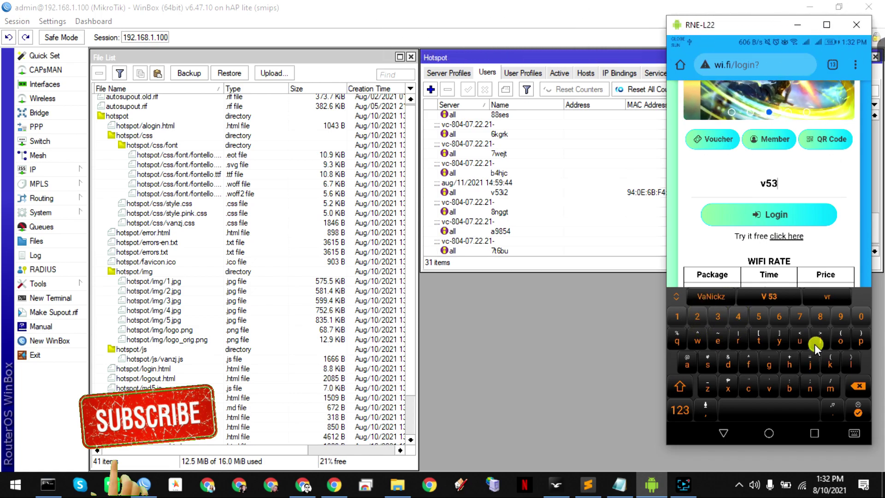
pyautogui.click(817, 343)
pyautogui.click(678, 316)
pyautogui.click(699, 316)
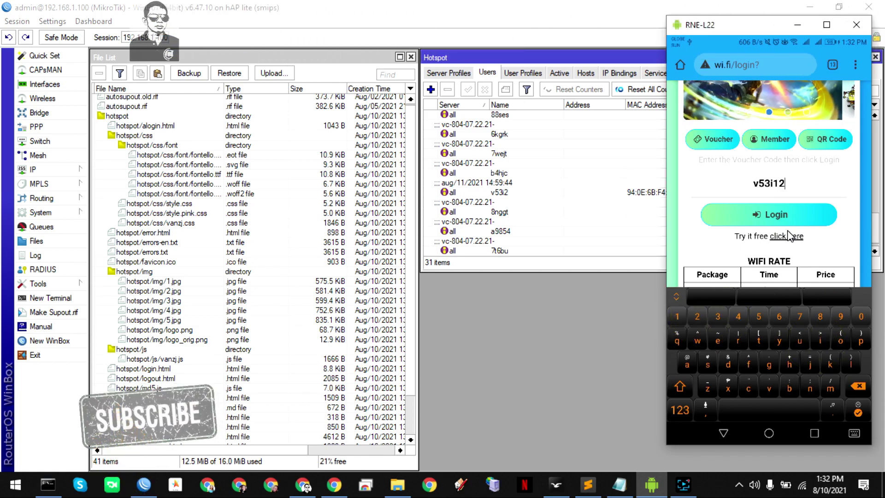
pyautogui.click(775, 194)
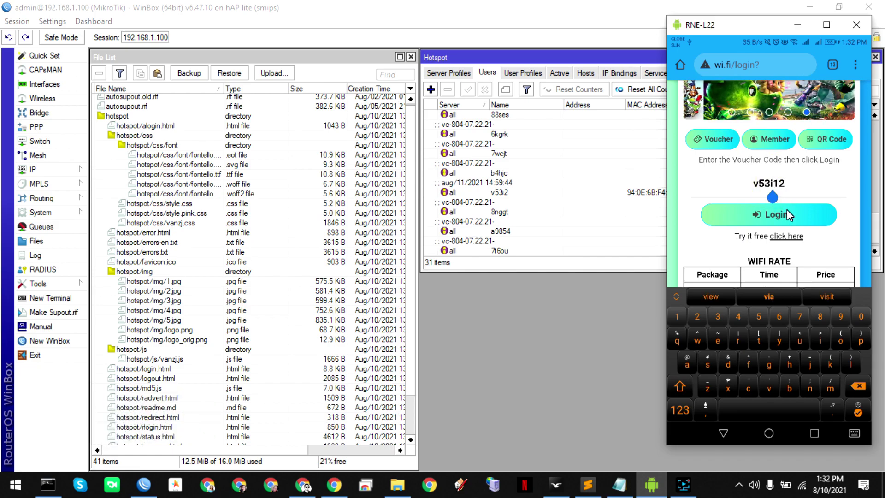
pyautogui.click(778, 184)
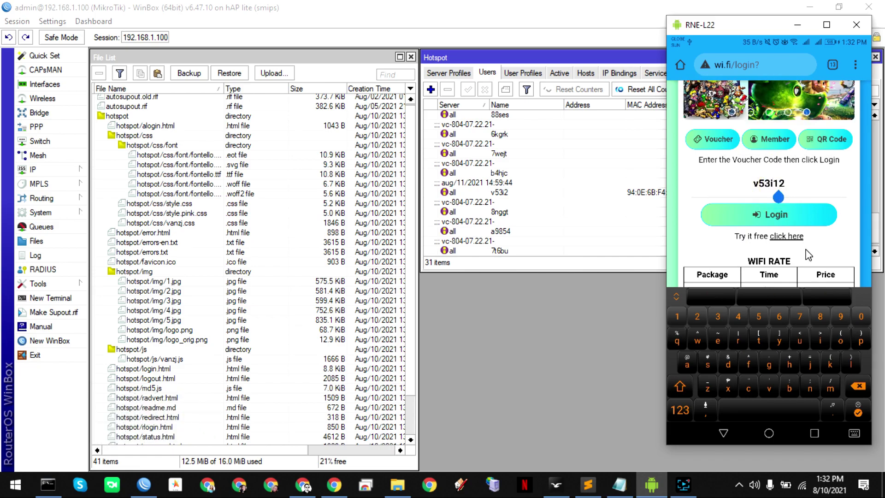
pyautogui.click(858, 386)
pyautogui.click(791, 222)
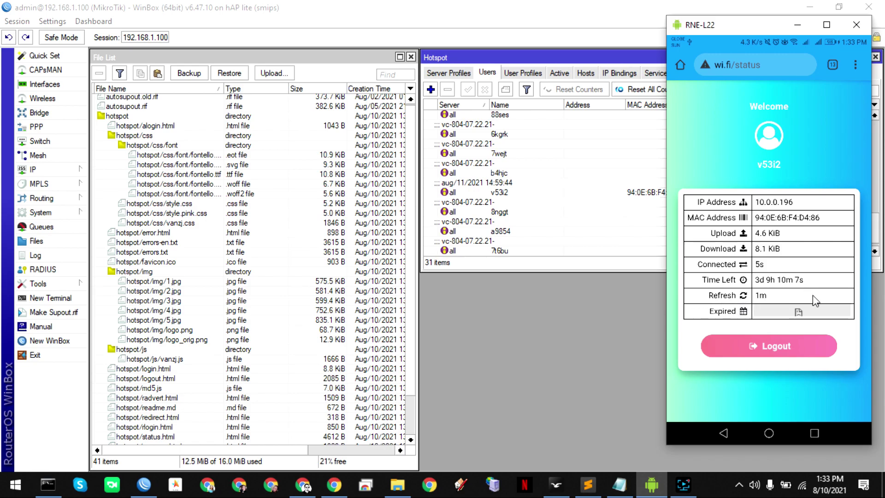
# Step: Review the auto refresh replacement code in Notepad and check Time Left on the phone's status page
pyautogui.click(620, 485)
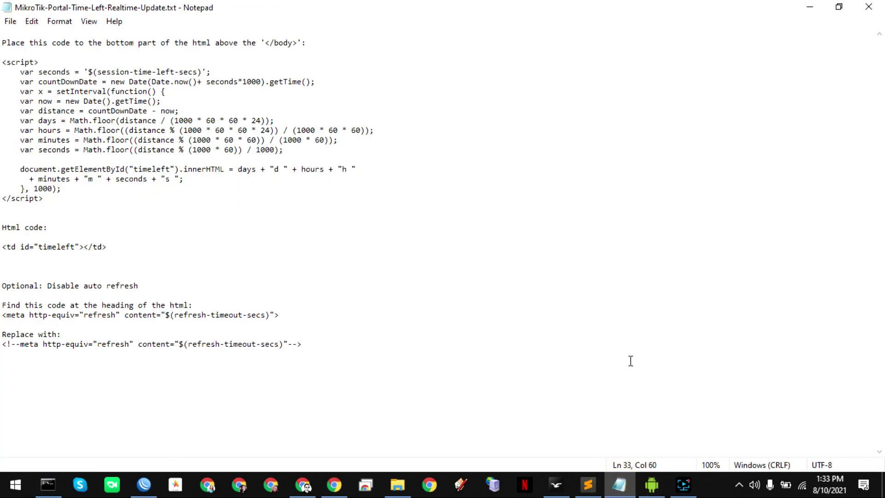
pyautogui.click(59, 349)
pyautogui.click(810, 8)
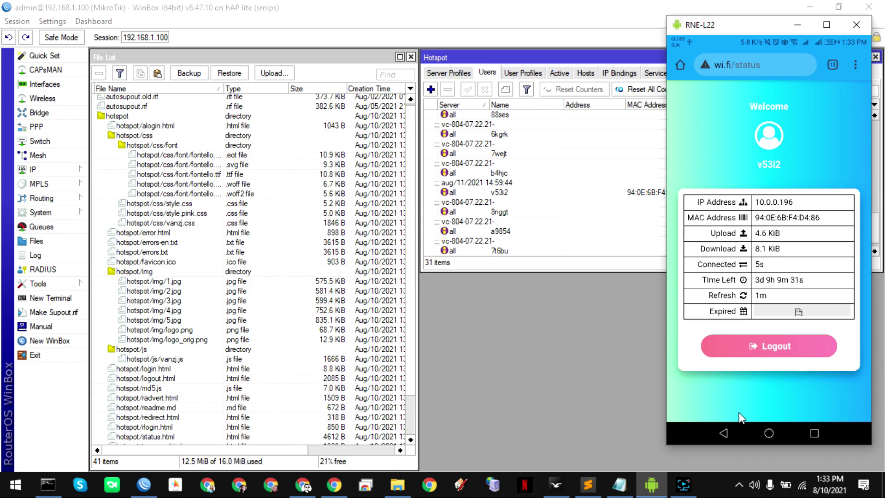
pyautogui.click(617, 486)
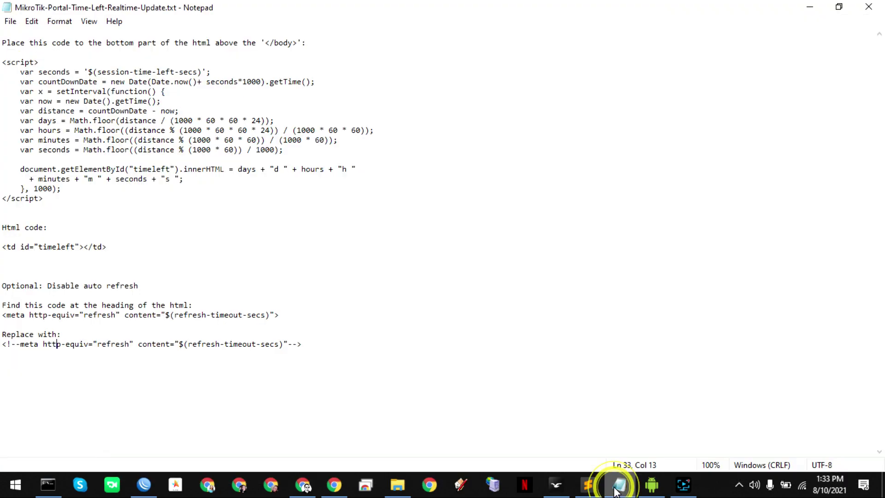
pyautogui.click(618, 486)
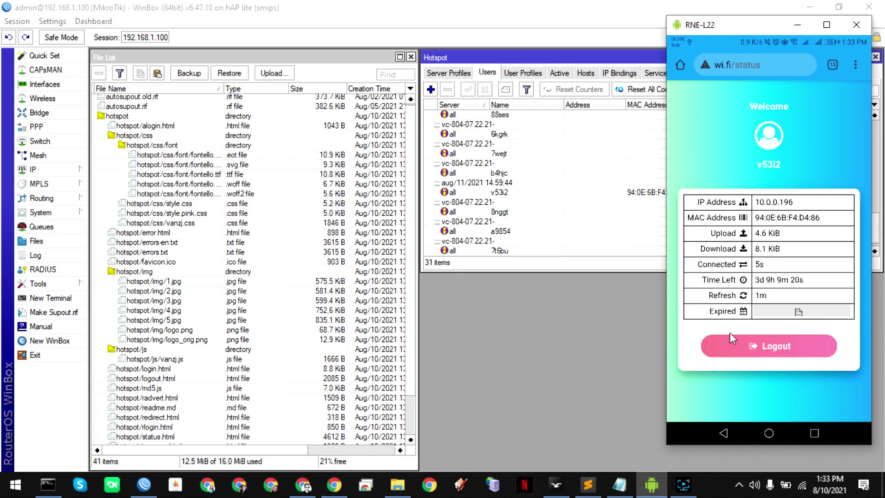